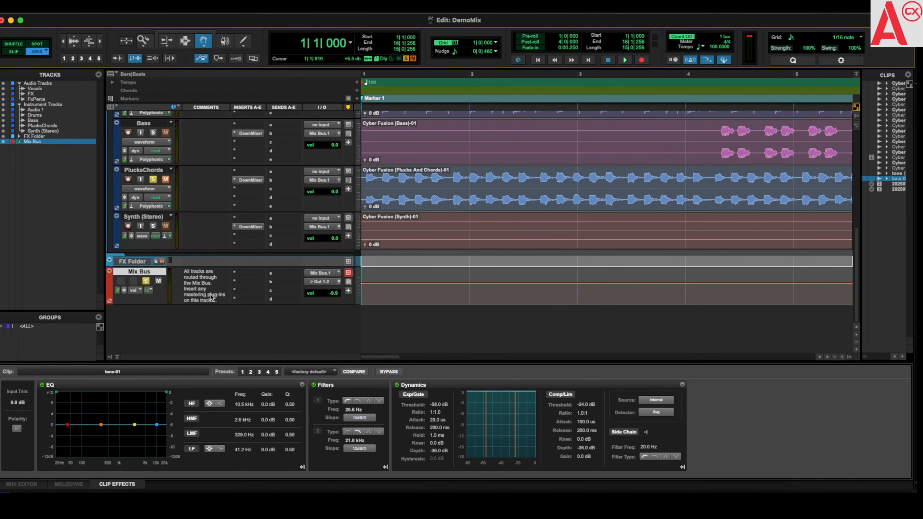
Insert the Eclipsa Audio Renderer (5th Order Ambisonics/stereo) as a multichannel plug-in on the Mix Bus track.
scroll(213, 297, up, 2)
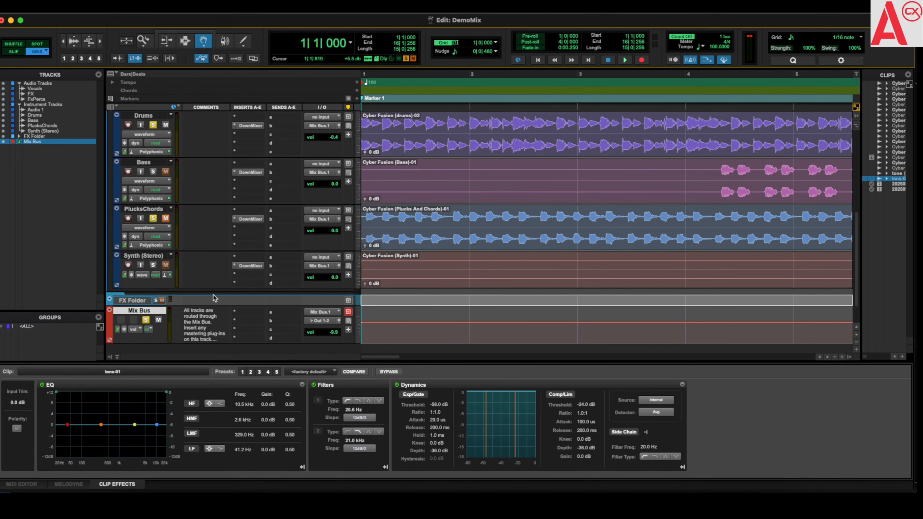
click(250, 323)
mouse_move(283, 322)
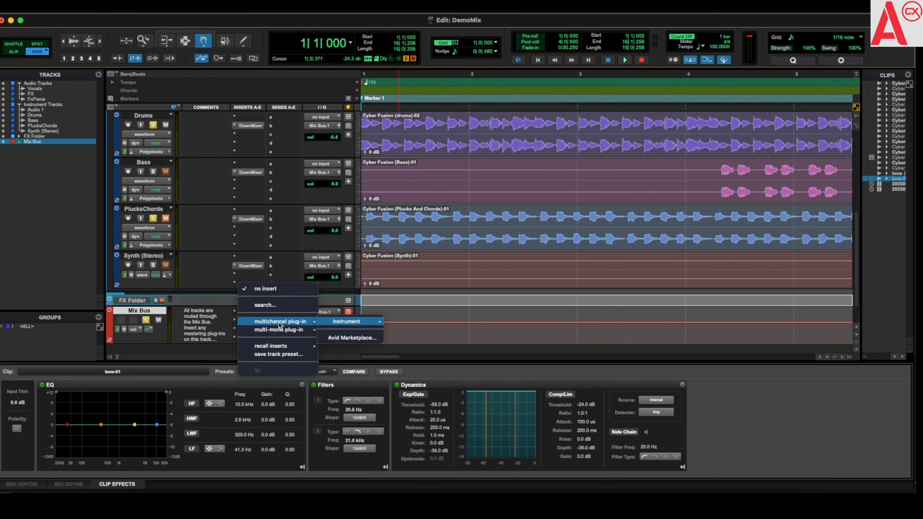
mouse_move(339, 325)
mouse_move(416, 325)
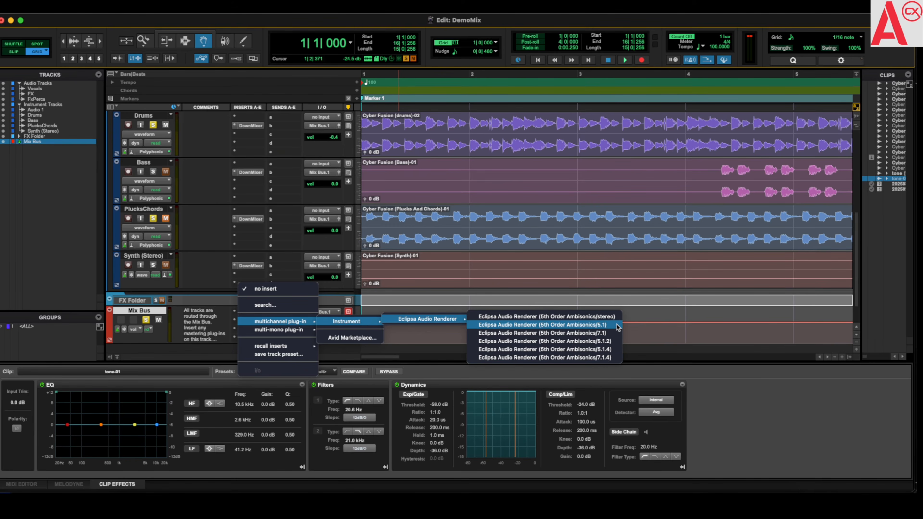
click(501, 316)
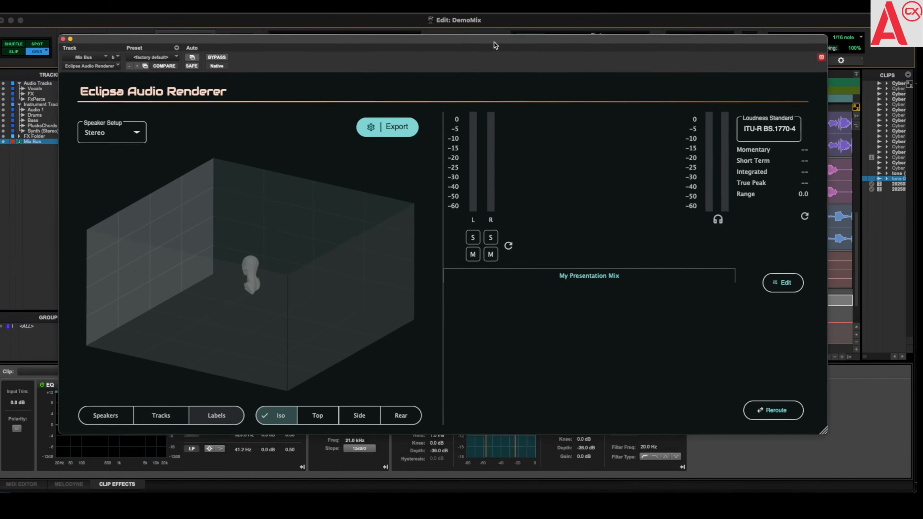
drag(494, 42, 491, 58)
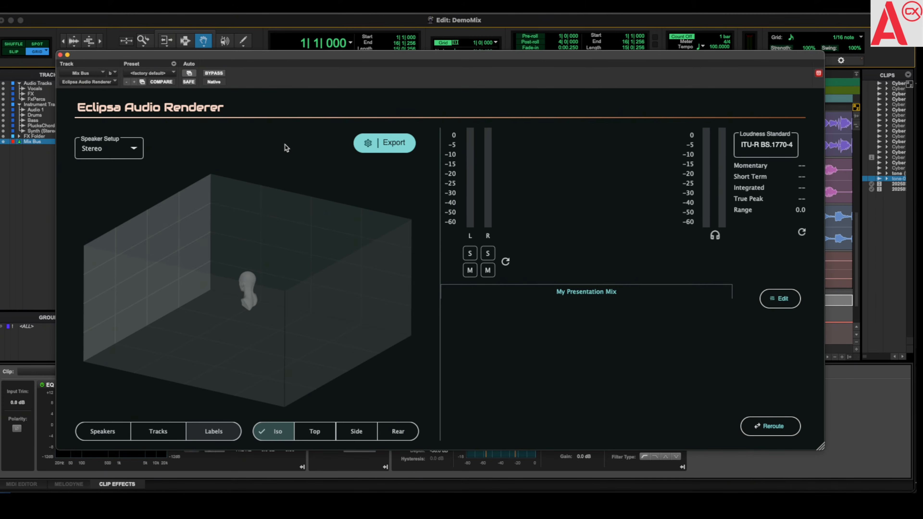
Open the renderer's routing setup and set its profile to Base.
click(766, 430)
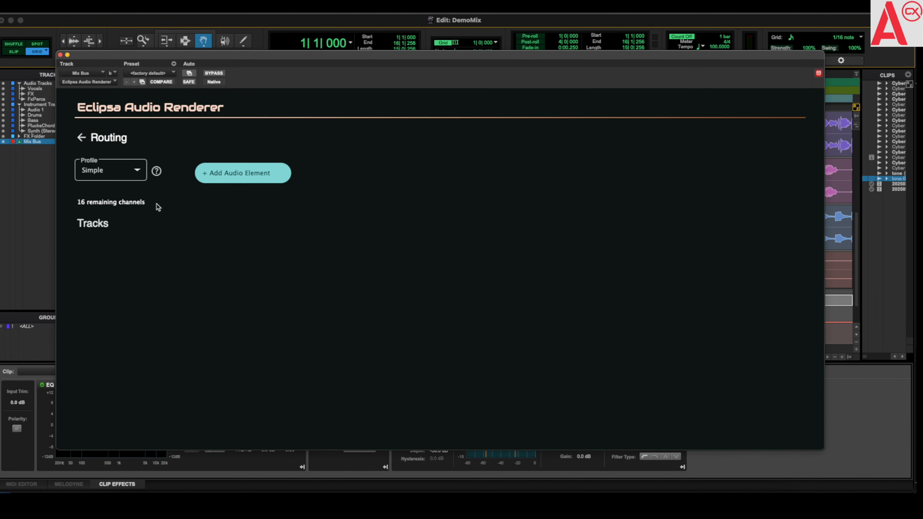
click(121, 176)
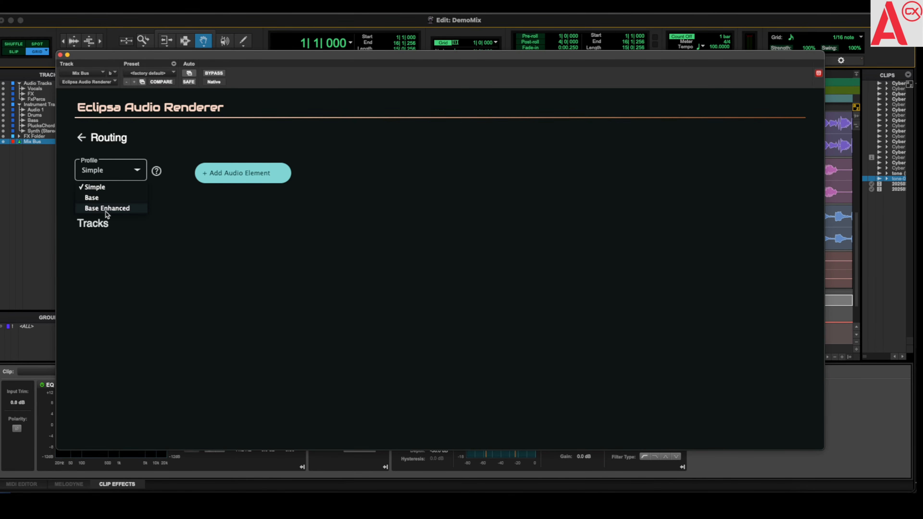
click(130, 168)
click(125, 175)
click(106, 198)
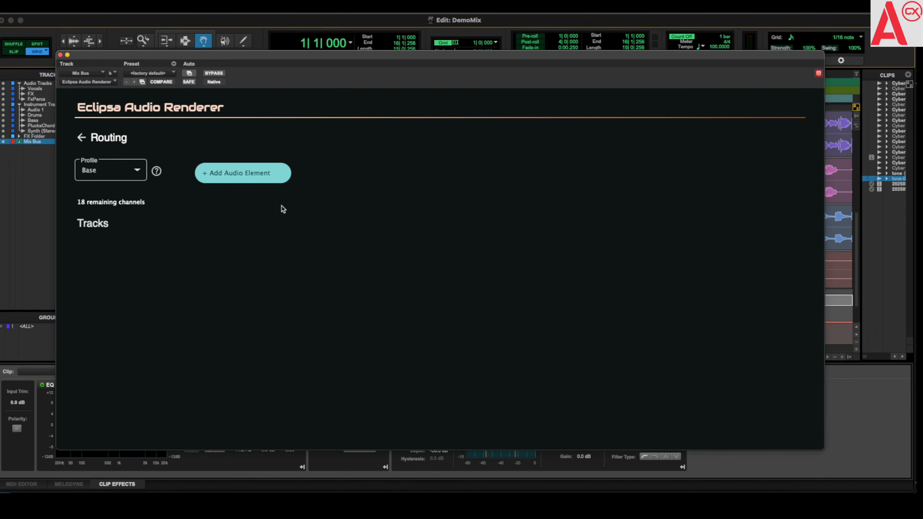
Add a Stereo and a 5.1 audio element to the routing, and return to the renderer's main view.
click(248, 176)
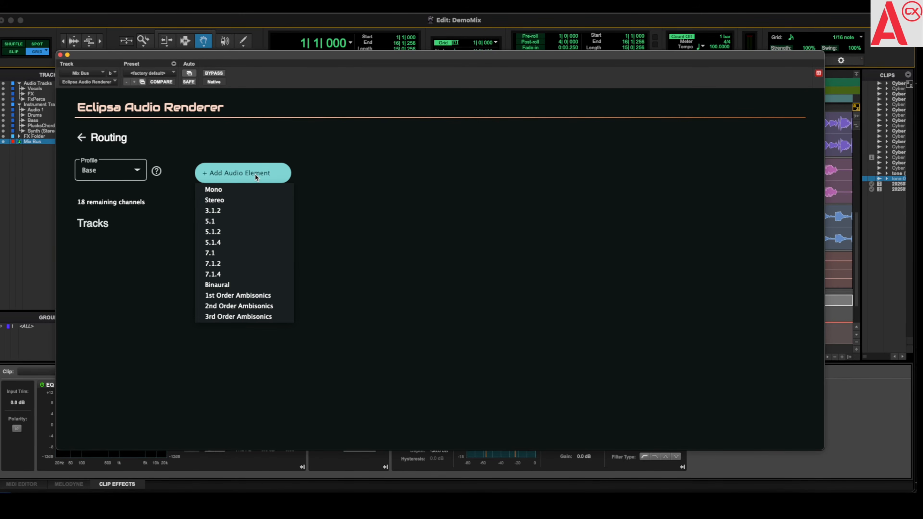
click(227, 201)
click(424, 176)
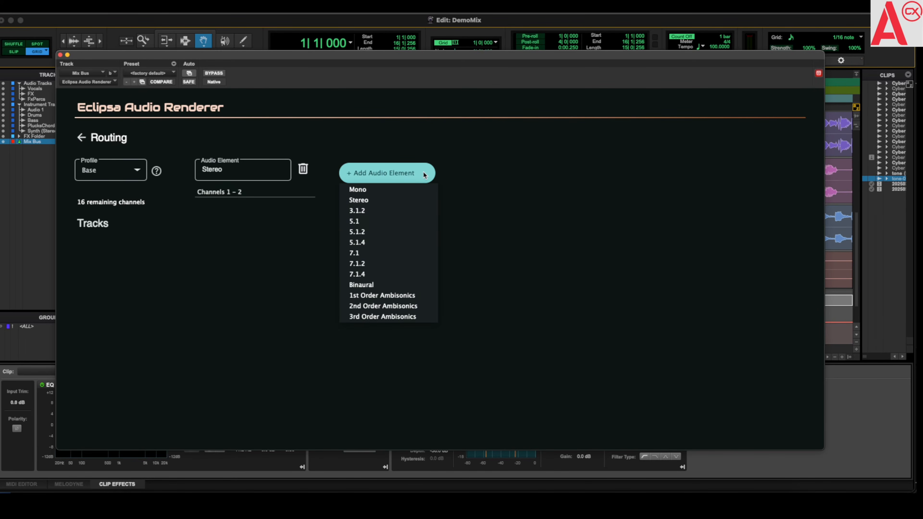
click(366, 221)
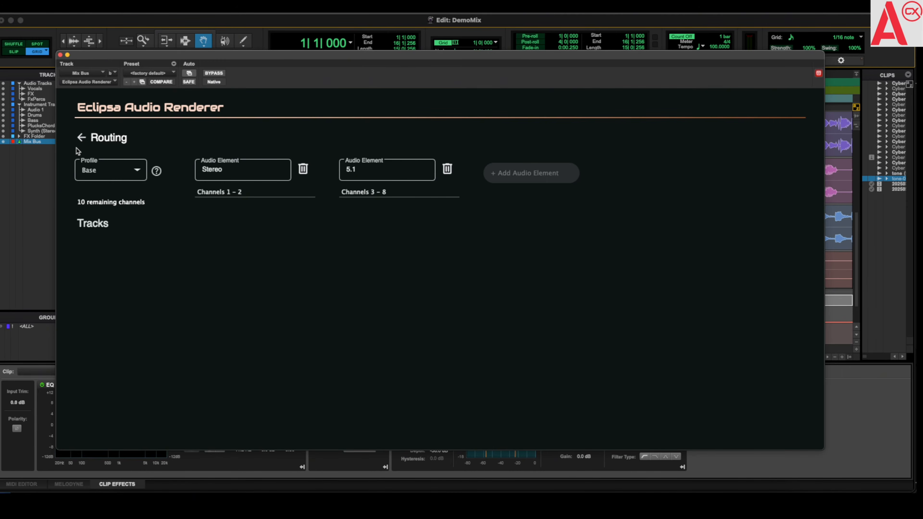
click(81, 138)
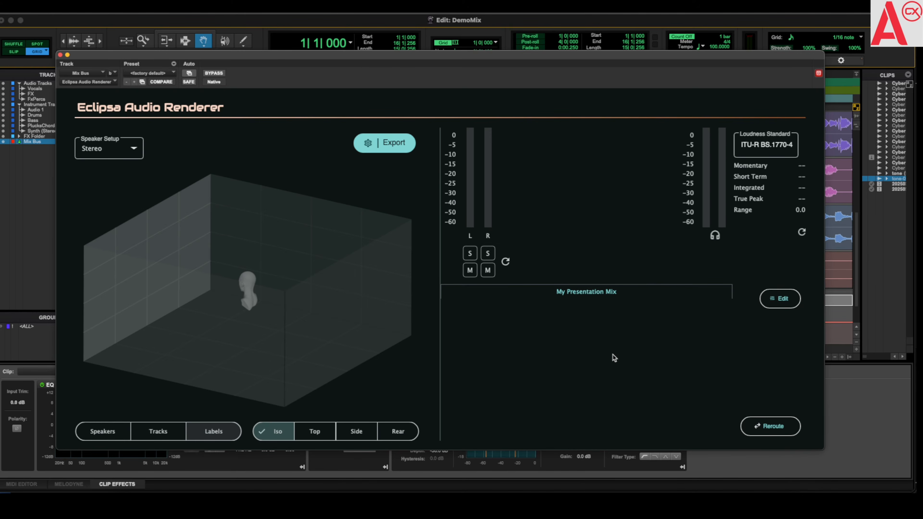
Open the presentations editor and add the Stereo and 5.1 audio elements to My Presentation Mix.
click(778, 299)
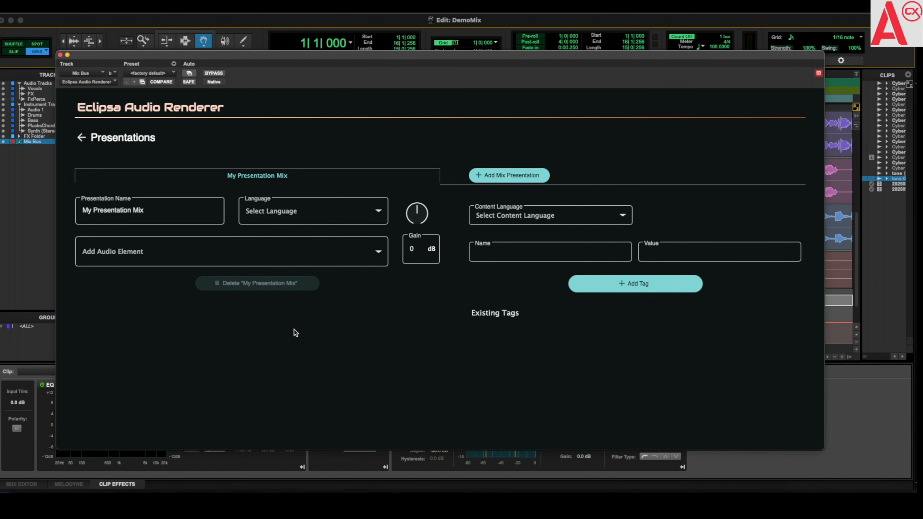
click(245, 256)
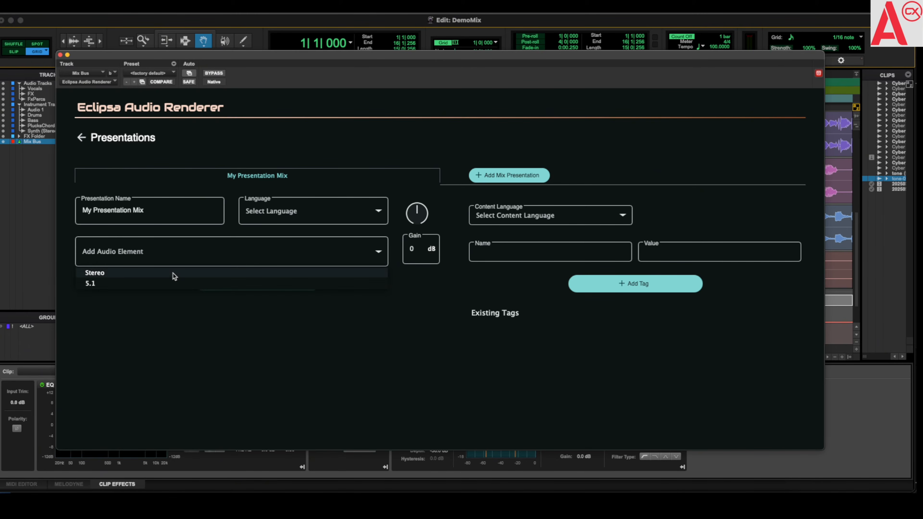
click(151, 284)
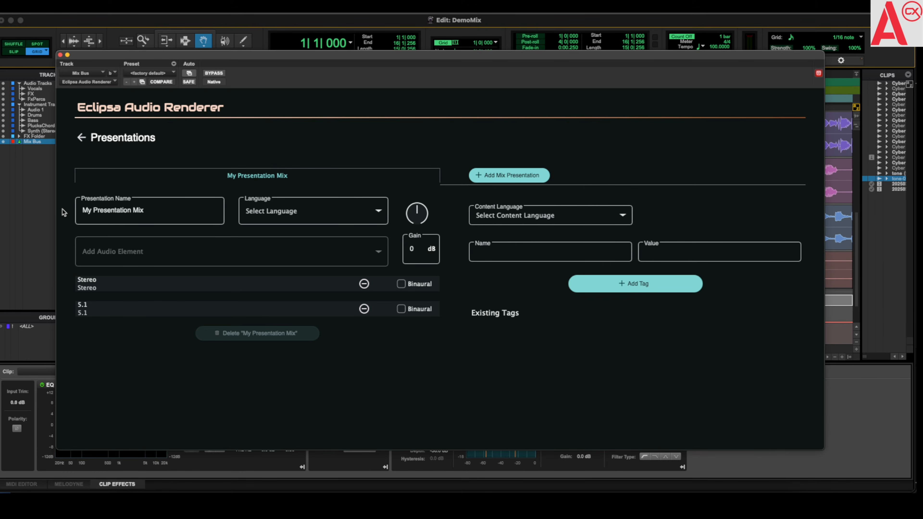
Rename the presentation as Demo Mix and set its language to Portuguese.
key(super+a)
text(Demo Mix)
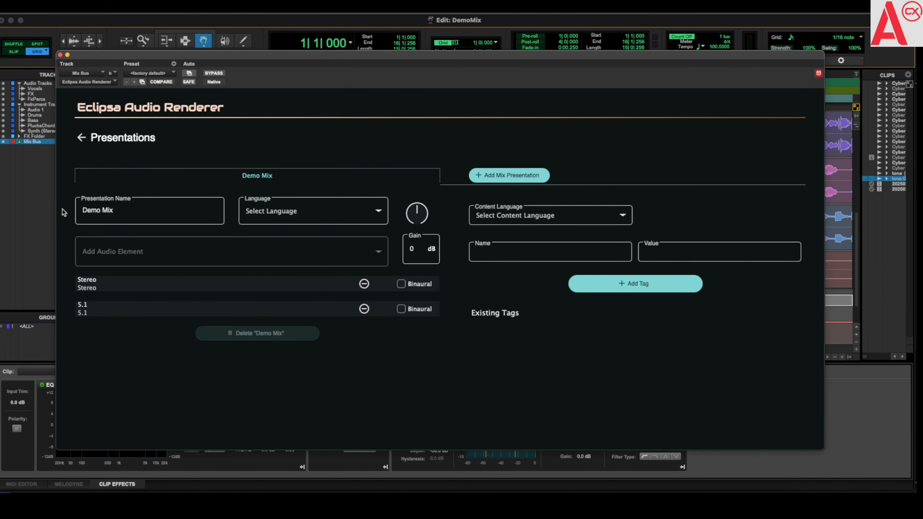
click(337, 222)
scroll(279, 360, down, 20)
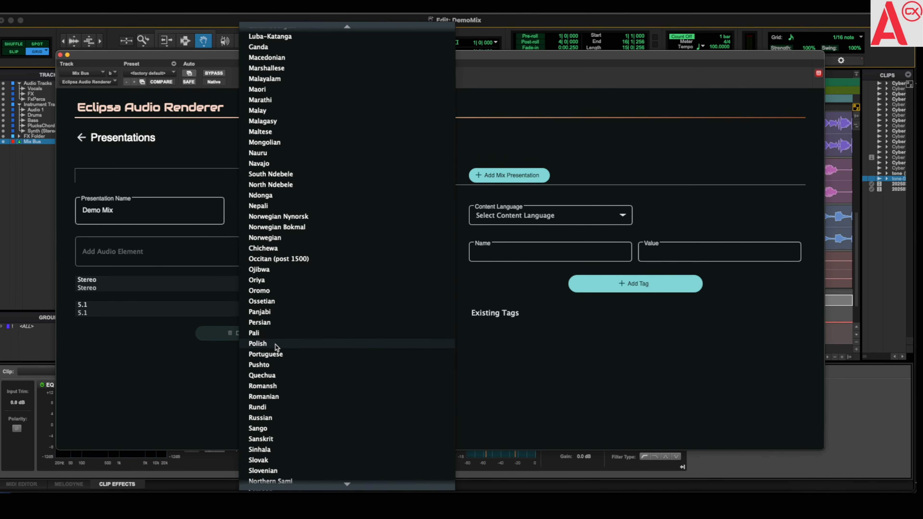
click(276, 355)
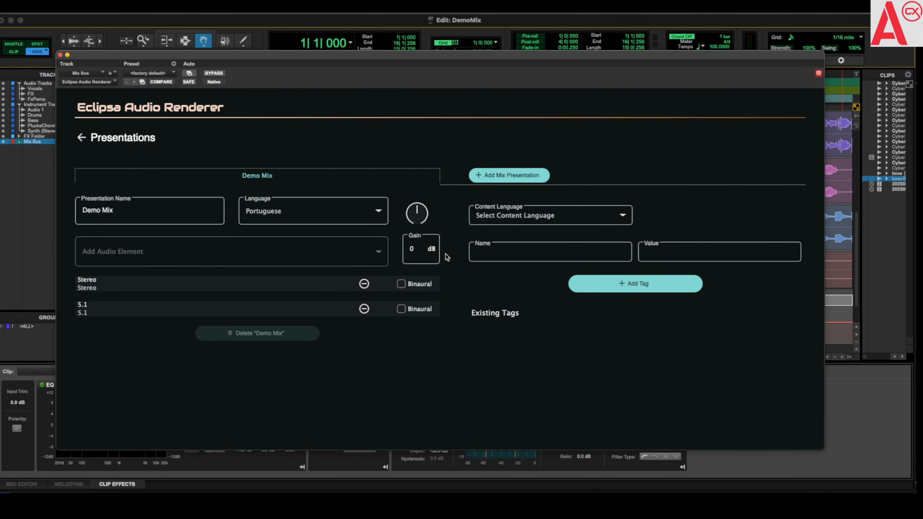
Add a tag with the name Drums and the value Drum Track to the Demo Mix presentation.
click(477, 255)
text(Drums)
text(Drum Track)
click(653, 283)
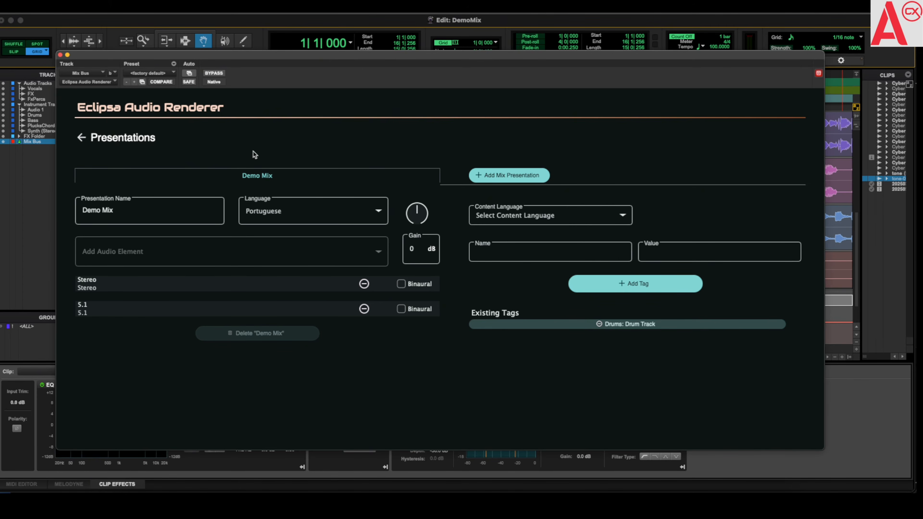
Add a second mix presentation containing only the Stereo audio element, and return to the renderer's main view.
click(513, 177)
click(309, 179)
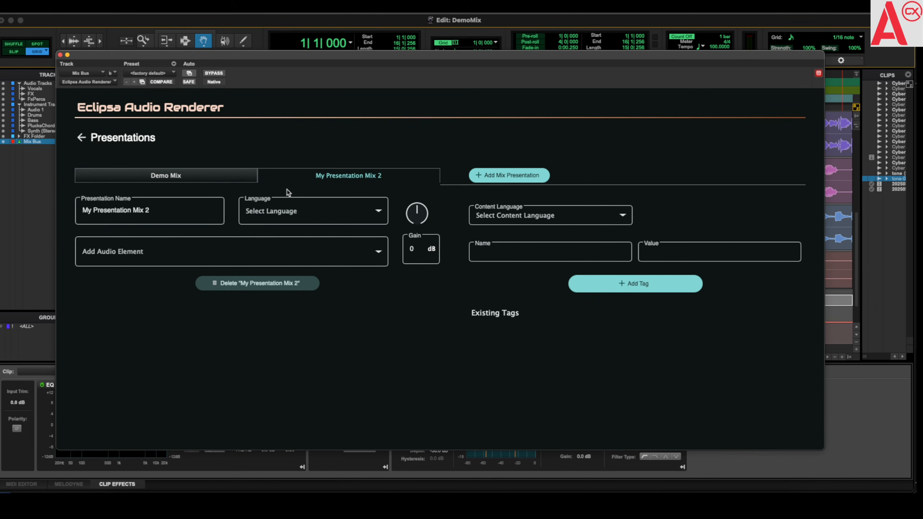
click(171, 253)
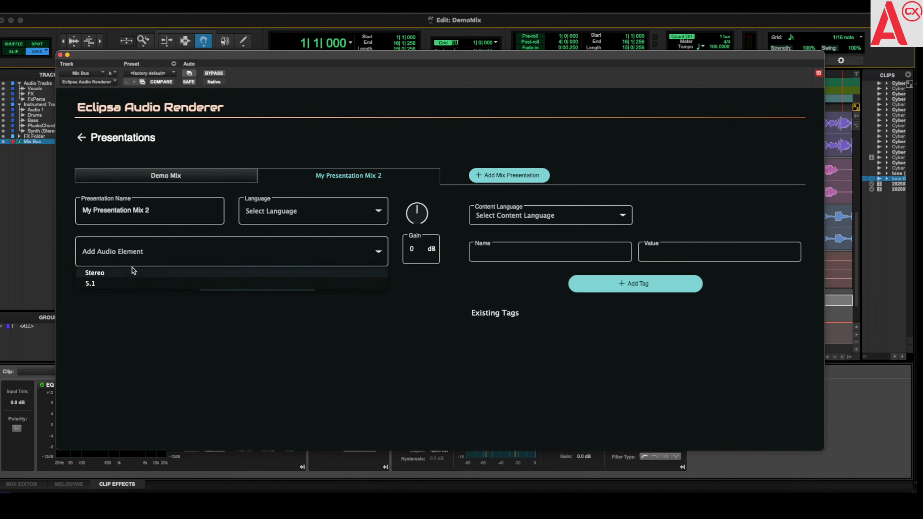
click(114, 272)
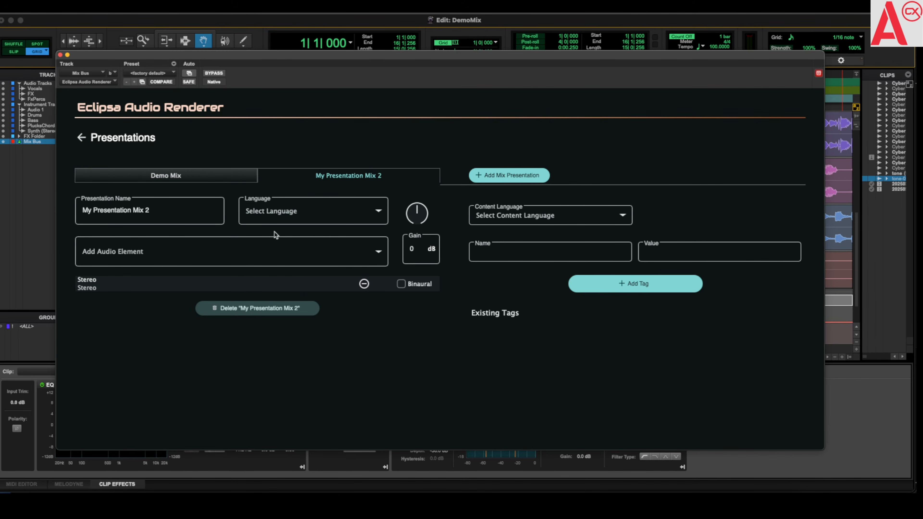
click(82, 139)
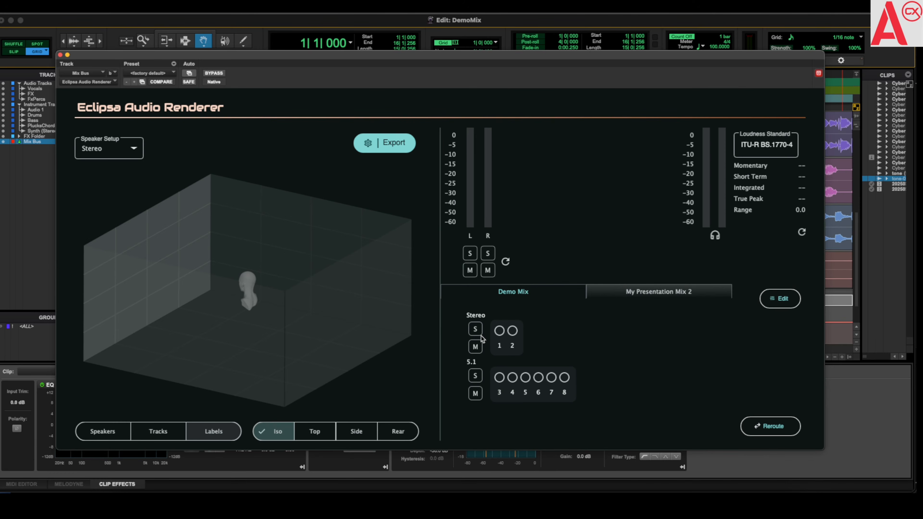
Compare the audio elements of My Presentation Mix 2 and Demo Mix, and close the renderer window.
click(613, 294)
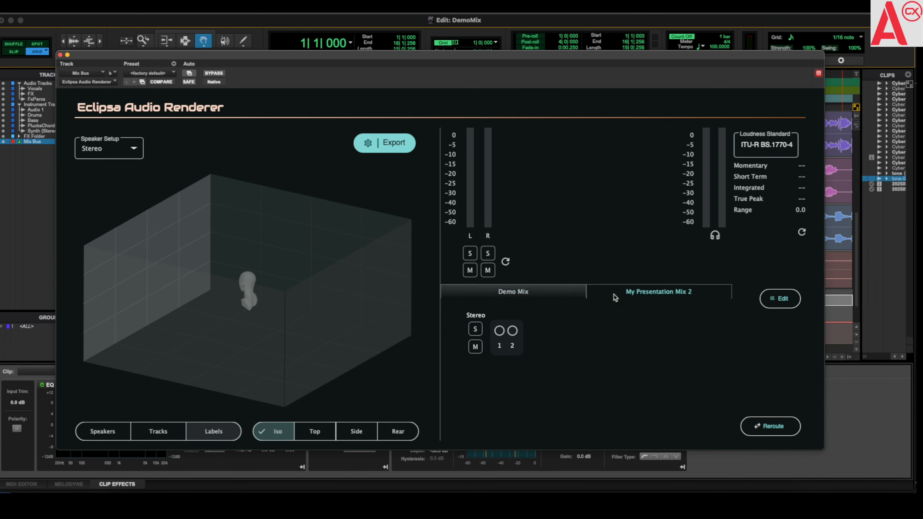
click(562, 295)
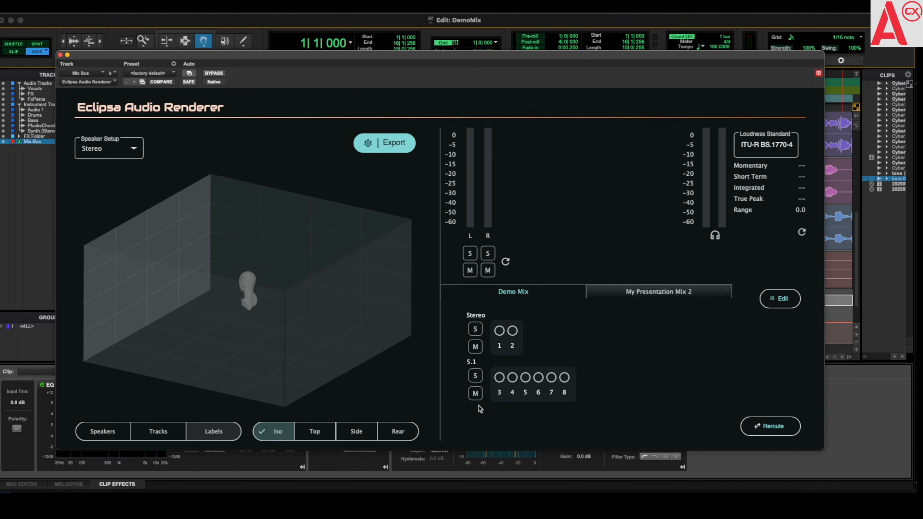
click(60, 56)
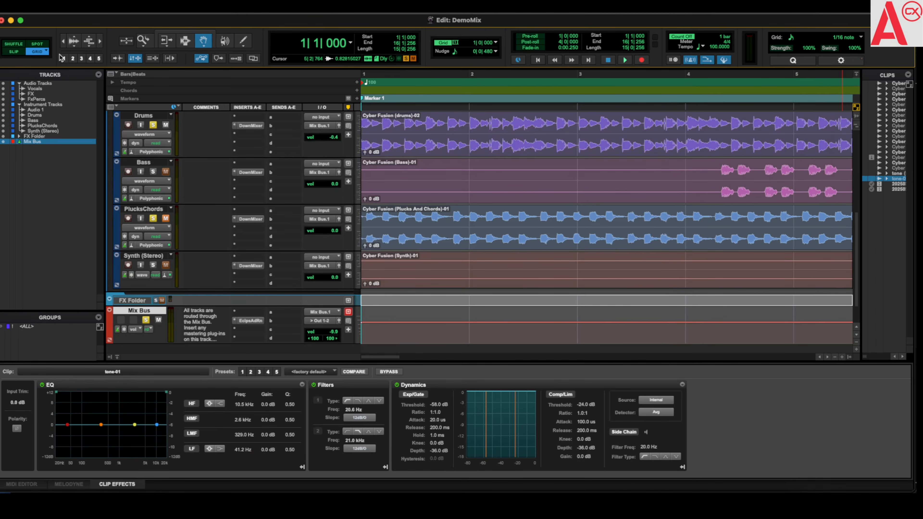
Insert the Eclipsa Audio Element Plugin (mono/5th Order Ambisonics) on the Drums track and assign it to the 5.1 audio element.
scroll(229, 175, up, 4)
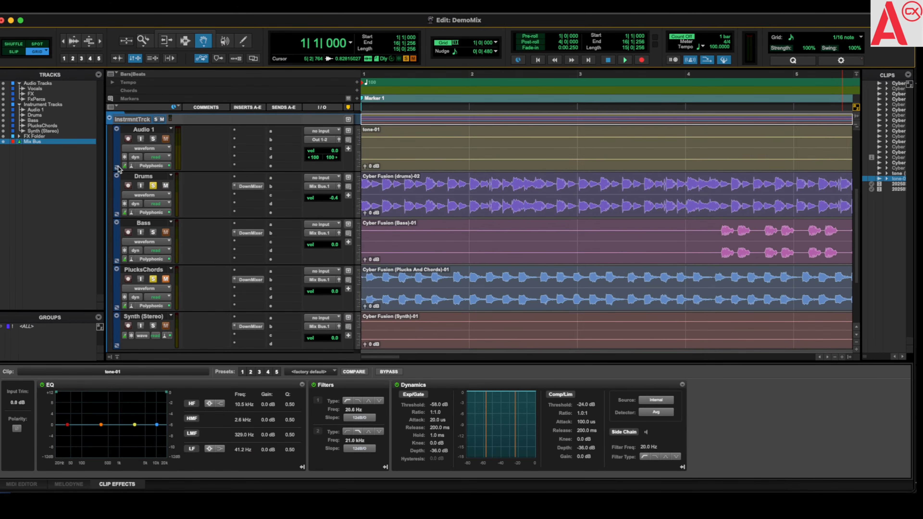
click(246, 198)
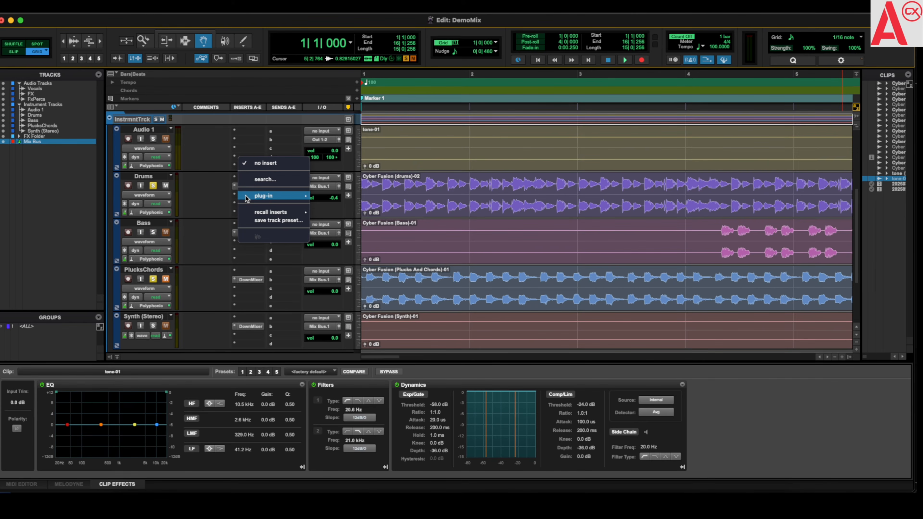
mouse_move(276, 196)
mouse_move(348, 261)
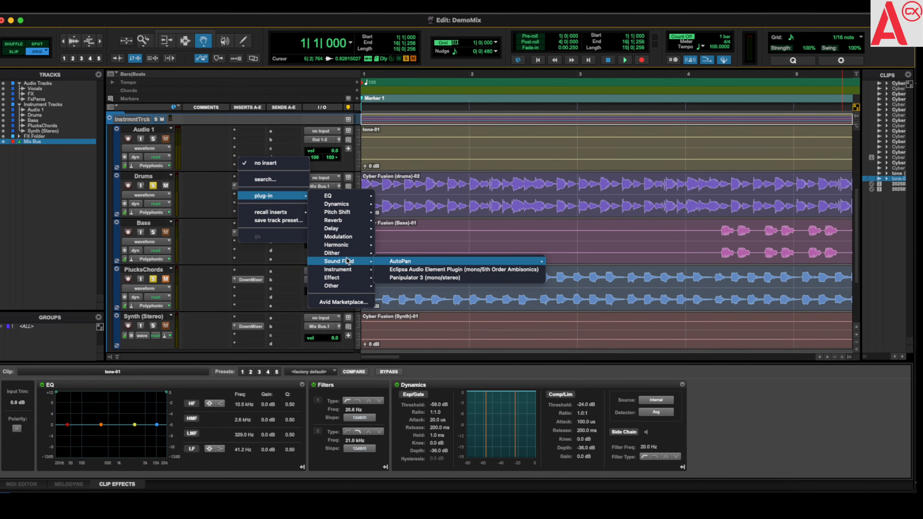
click(429, 273)
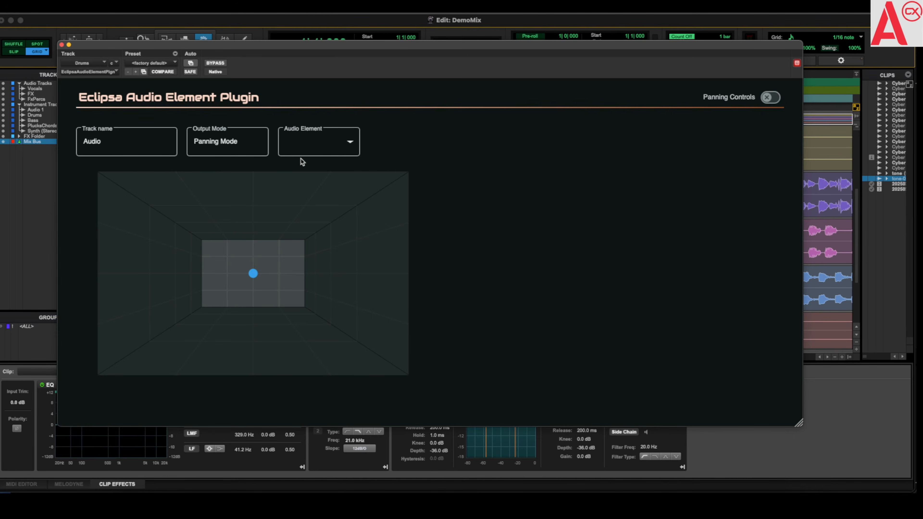
click(315, 149)
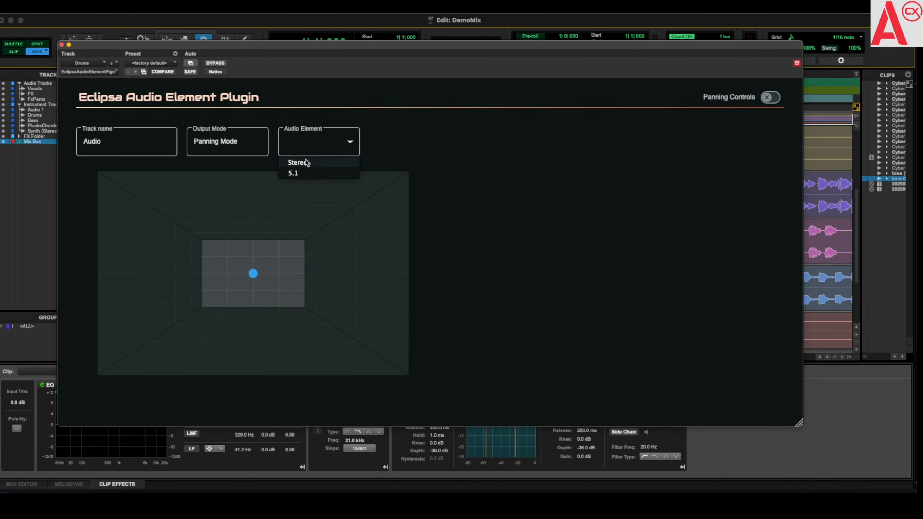
click(304, 172)
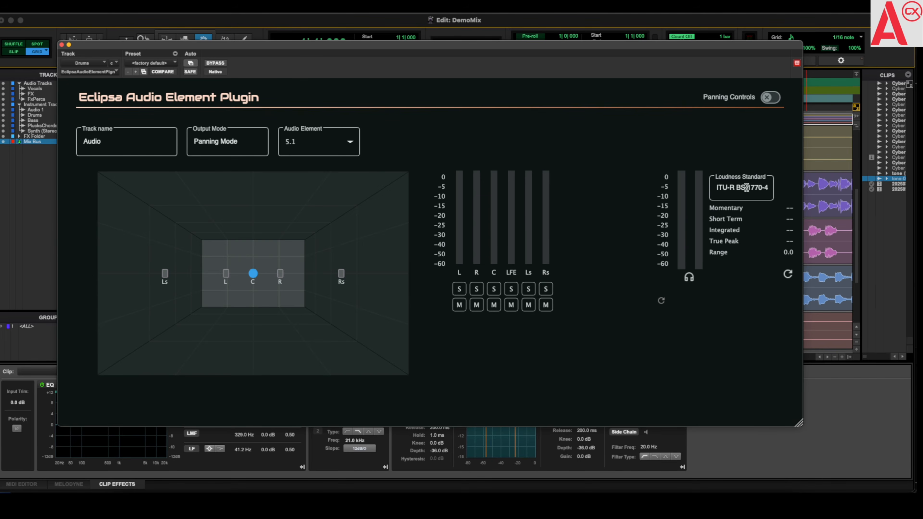
Move the plugin window clear of the transport and play the session to check the 5.1 channel and loudness meters.
drag(428, 44, 430, 87)
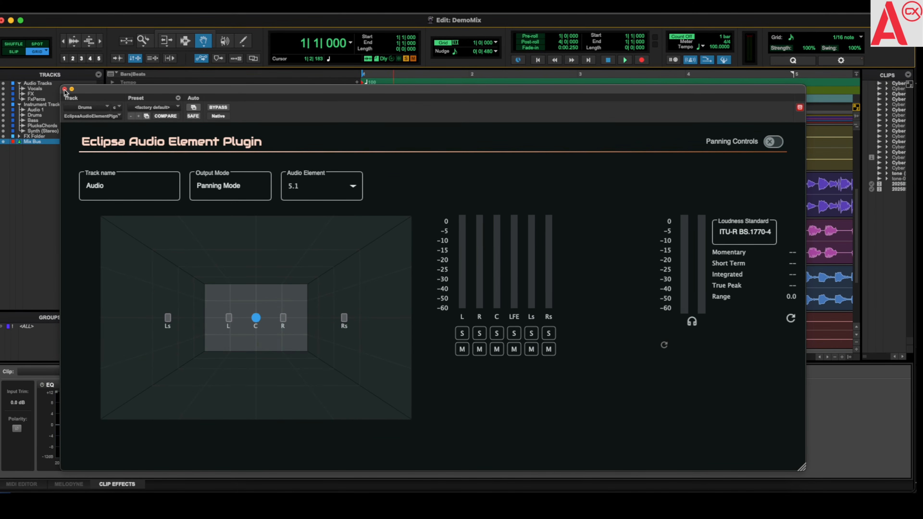
drag(332, 91, 330, 69)
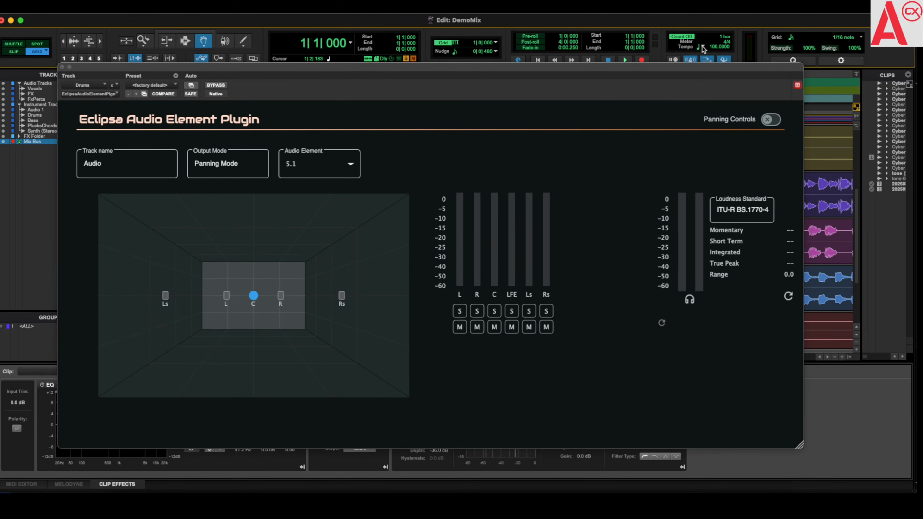
click(620, 60)
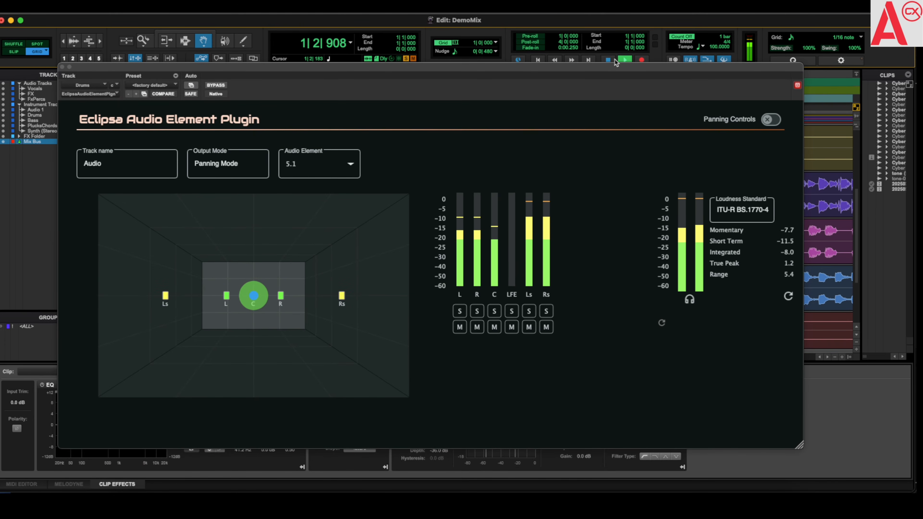
Switch from the Drums audio element plugin to the Eclipsa Audio Renderer on the Mix Bus and play briefly to check its stereo meters.
click(612, 61)
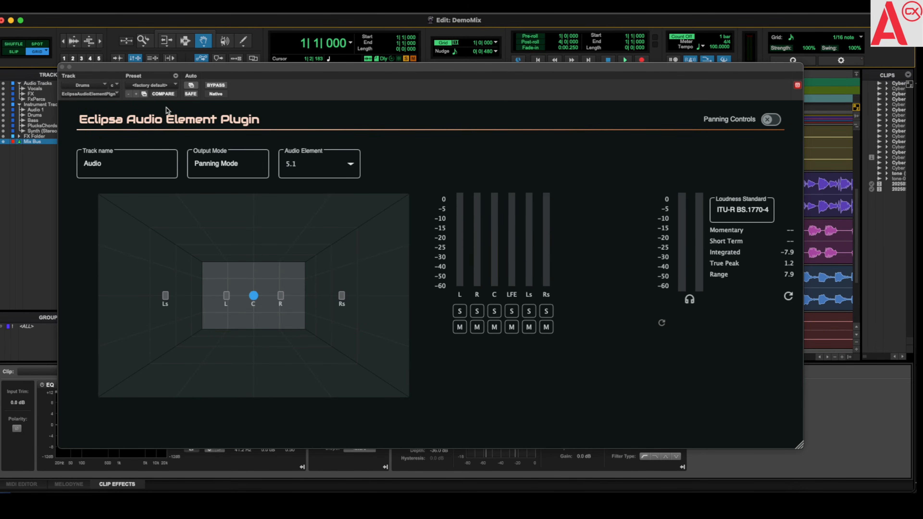
click(62, 67)
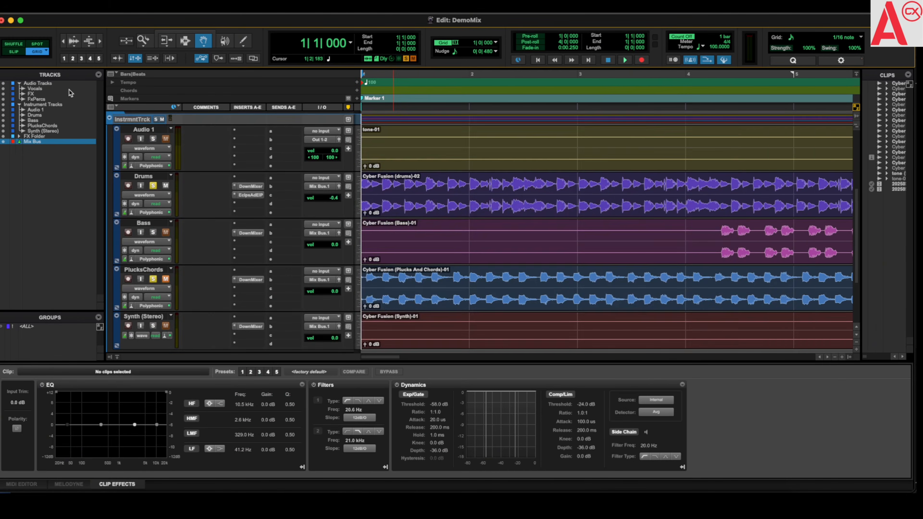
scroll(250, 292, down, 5)
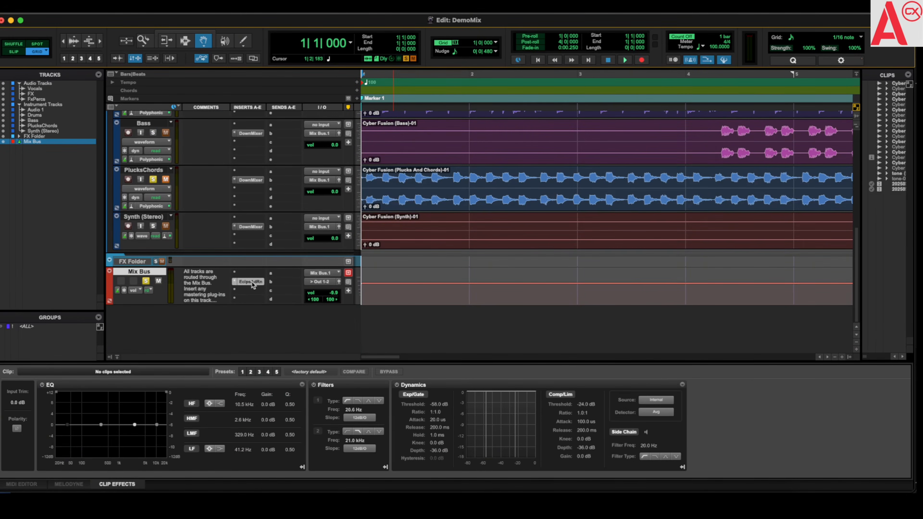
click(250, 282)
drag(517, 69, 520, 75)
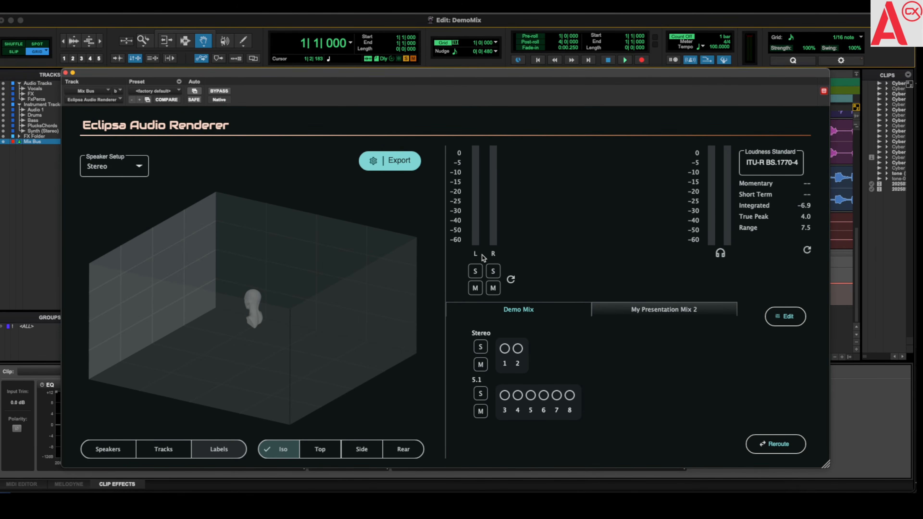
click(625, 60)
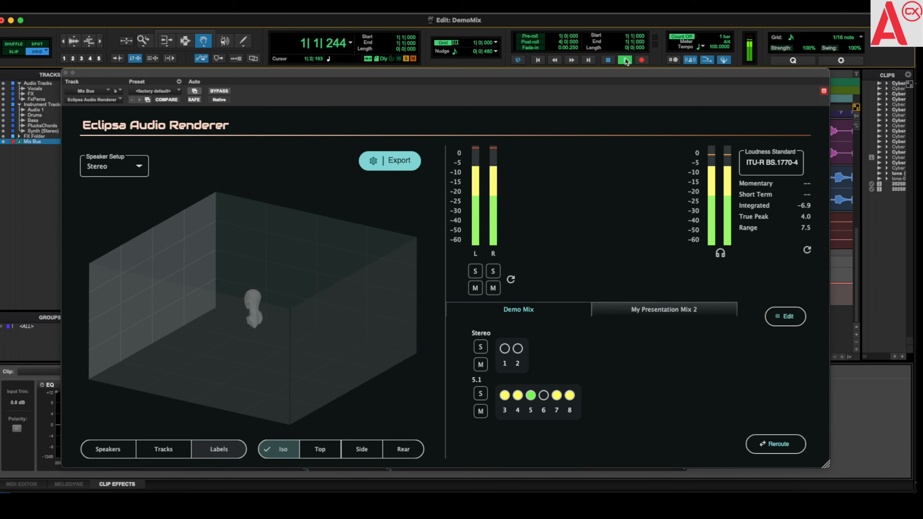
click(608, 60)
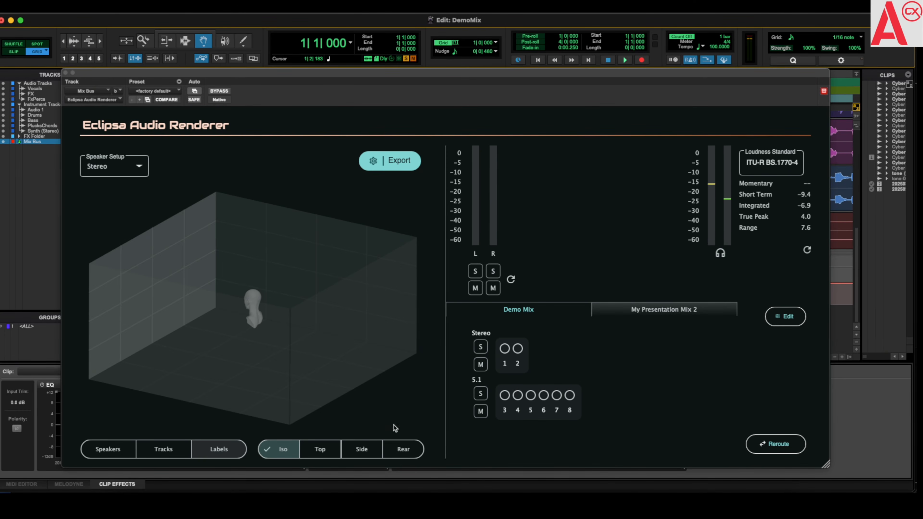
Set the renderer's speaker setup to 7.1 and play the session to check the channel meters.
click(124, 167)
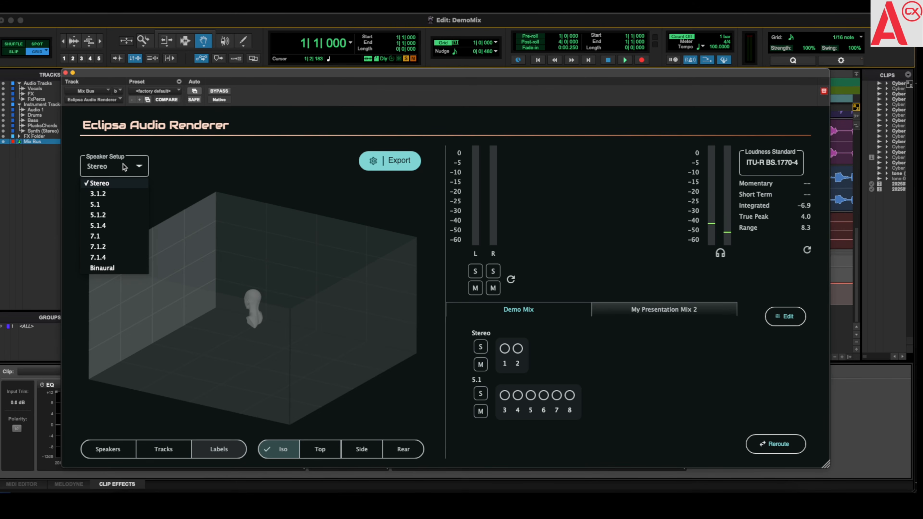
click(112, 236)
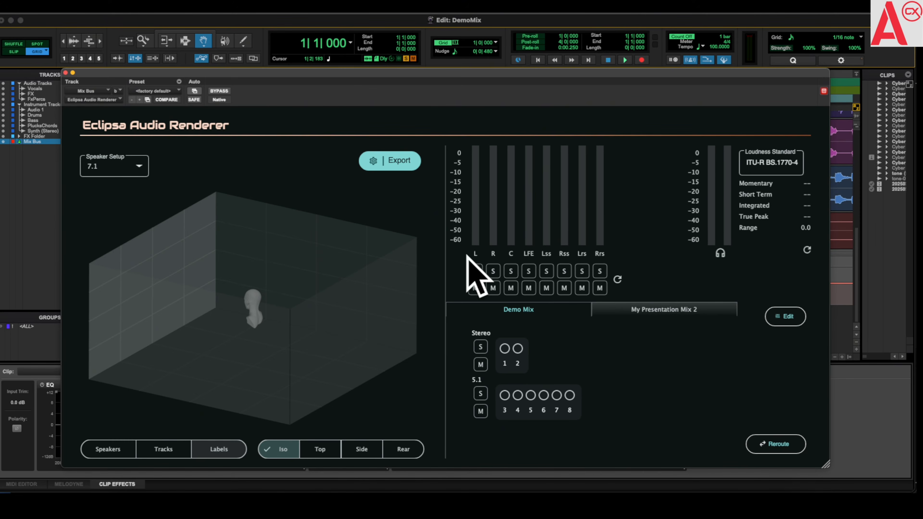
click(629, 61)
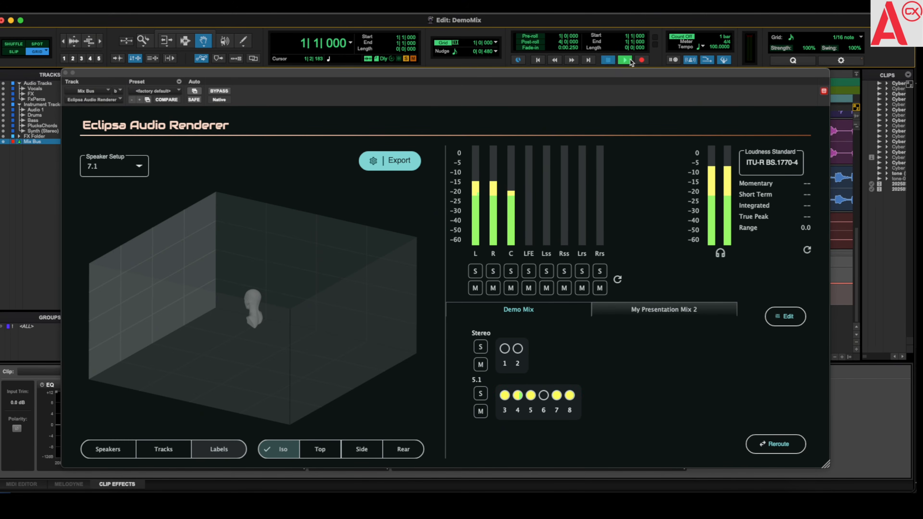
click(612, 61)
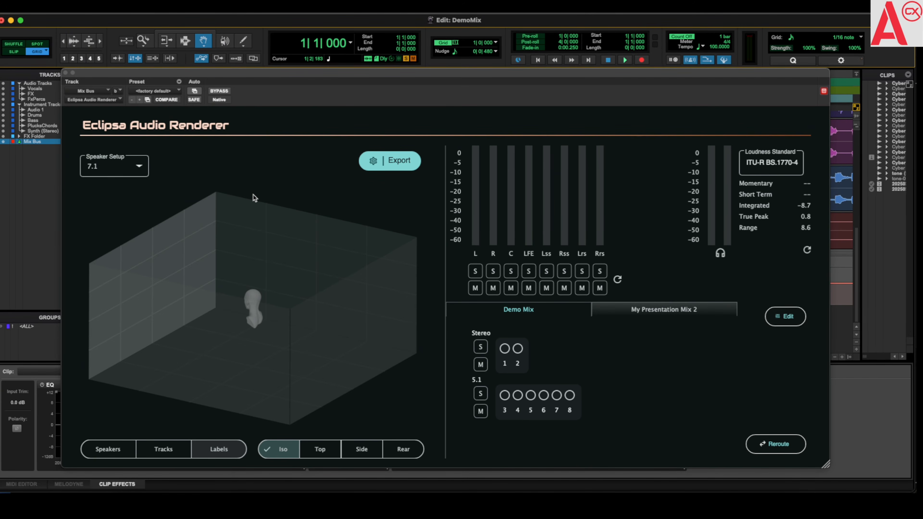
Enable audio export in the renderer's export options and set the output file to demo iamf in the BounceTests folder.
click(398, 163)
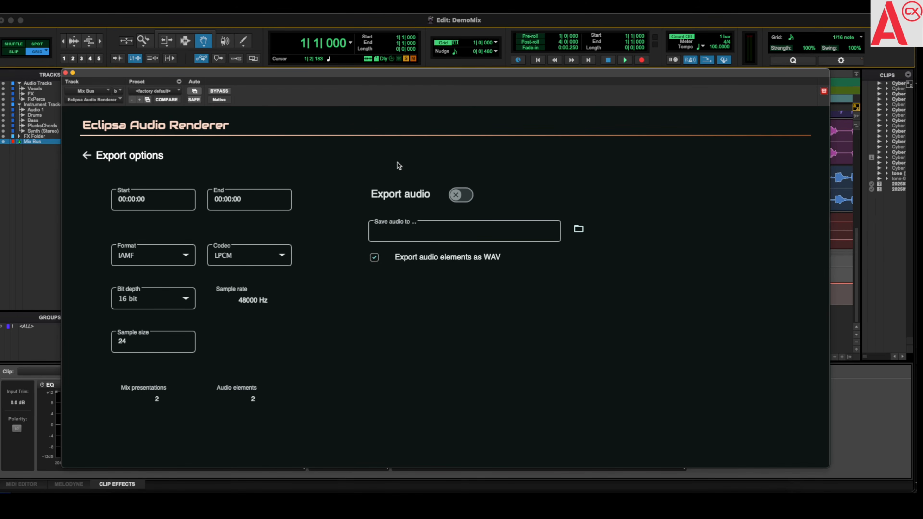
click(461, 195)
click(437, 230)
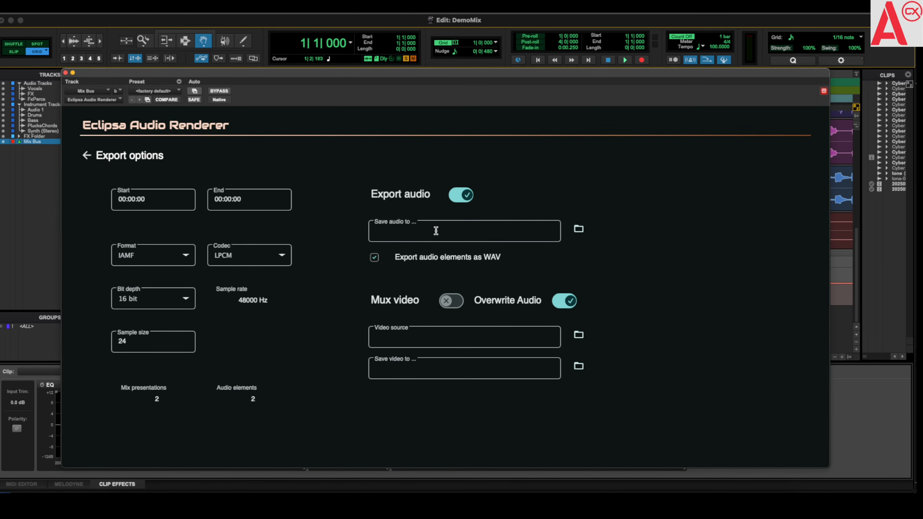
click(579, 229)
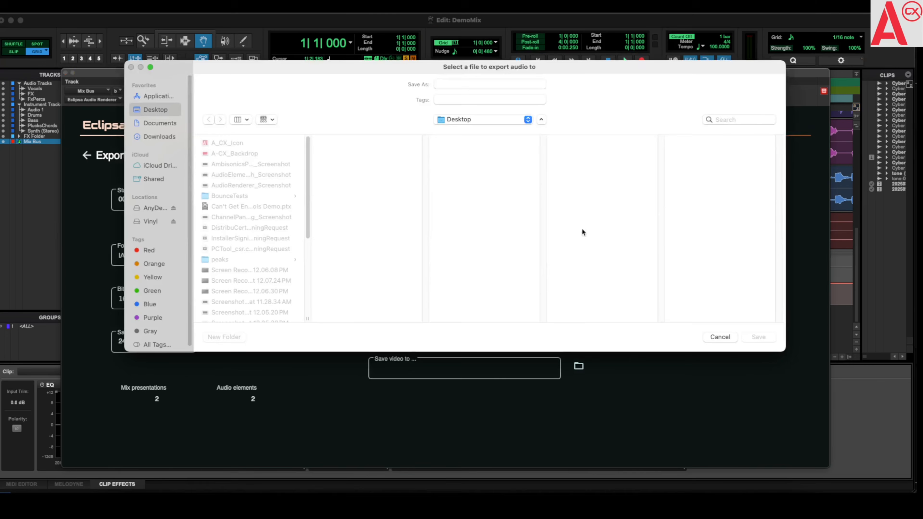
click(241, 196)
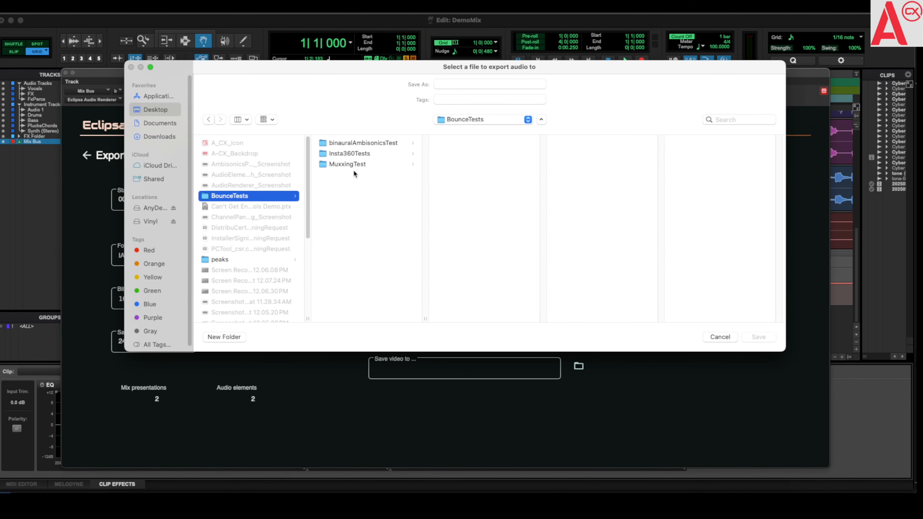
click(462, 84)
text(demo iamf)
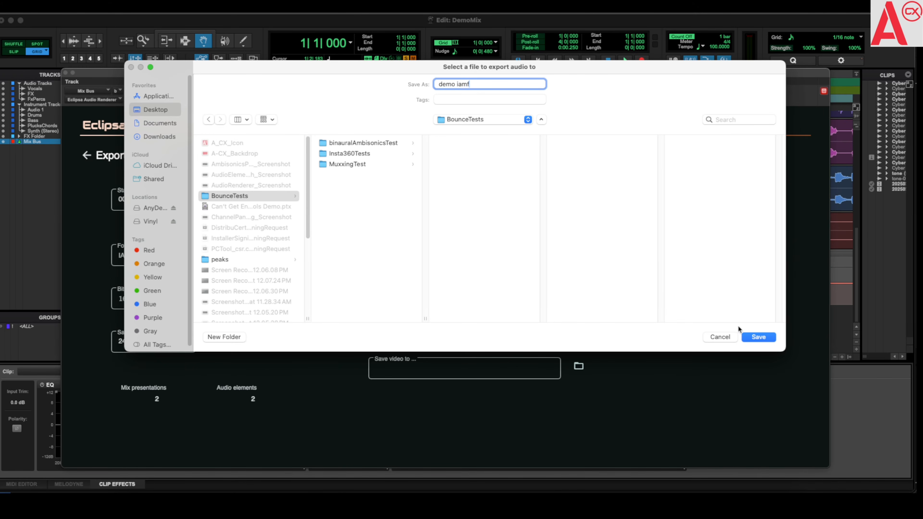
click(752, 337)
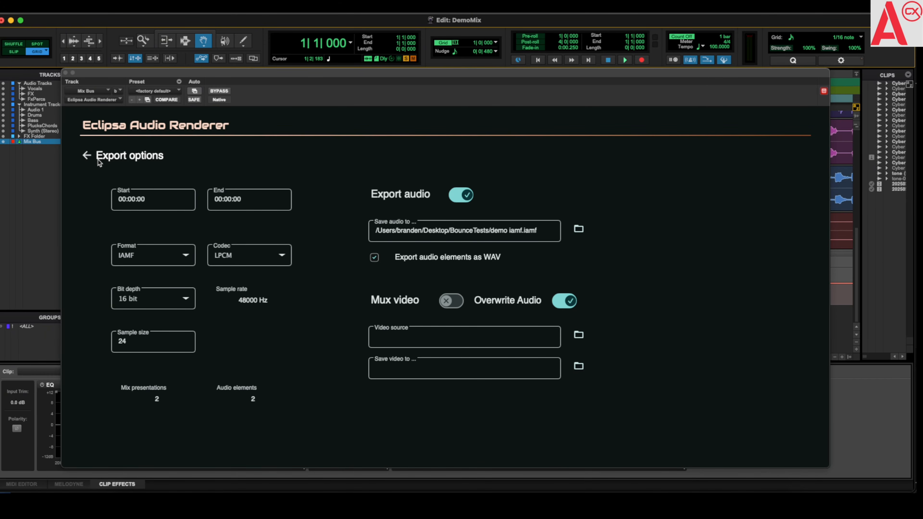
Leave the export options, close the renderer, and bring up the session's Bounce Mix settings to review them.
click(88, 156)
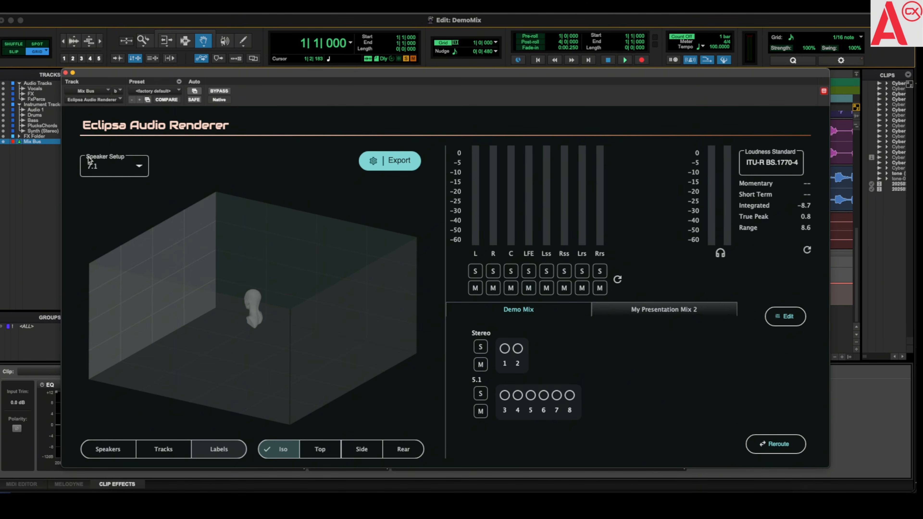
click(65, 72)
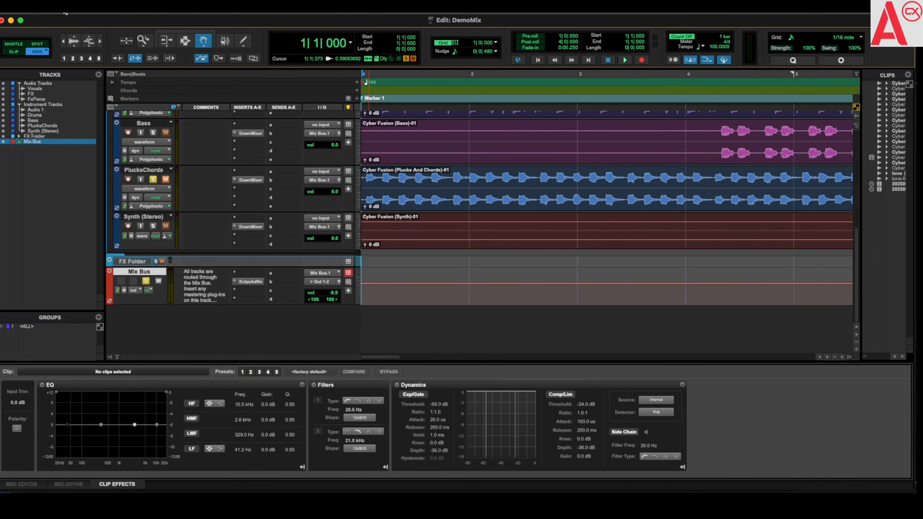
click(73, 13)
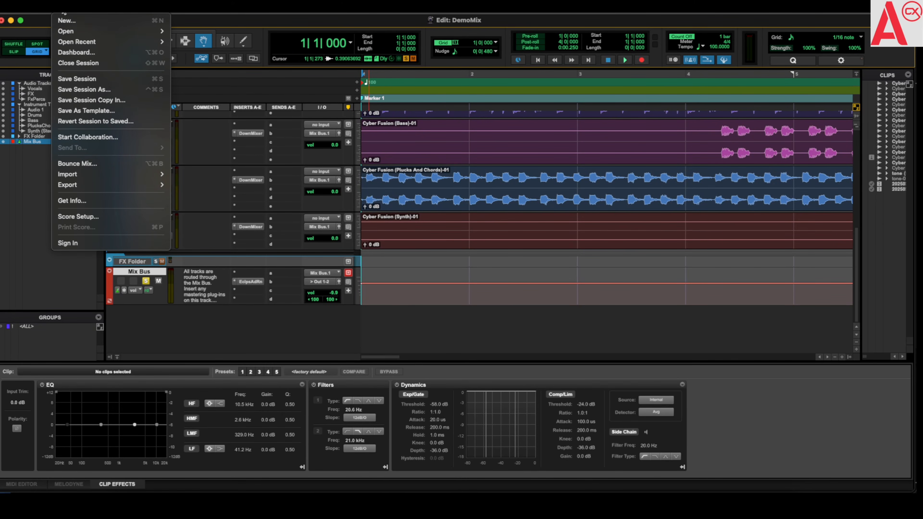
click(66, 163)
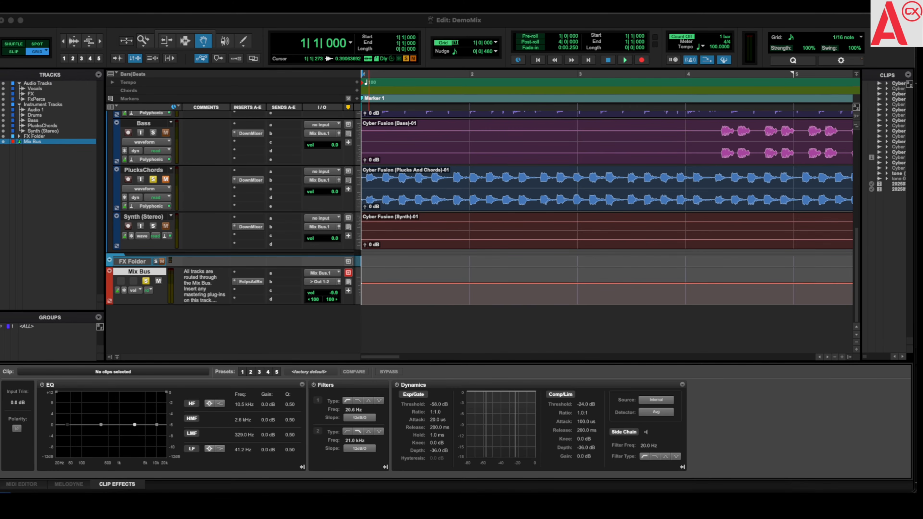
drag(410, 109, 421, 110)
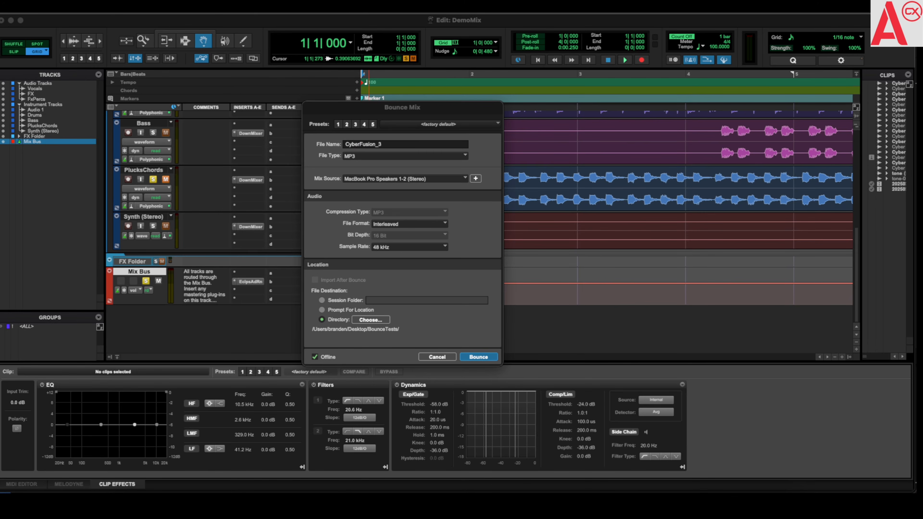
click(456, 272)
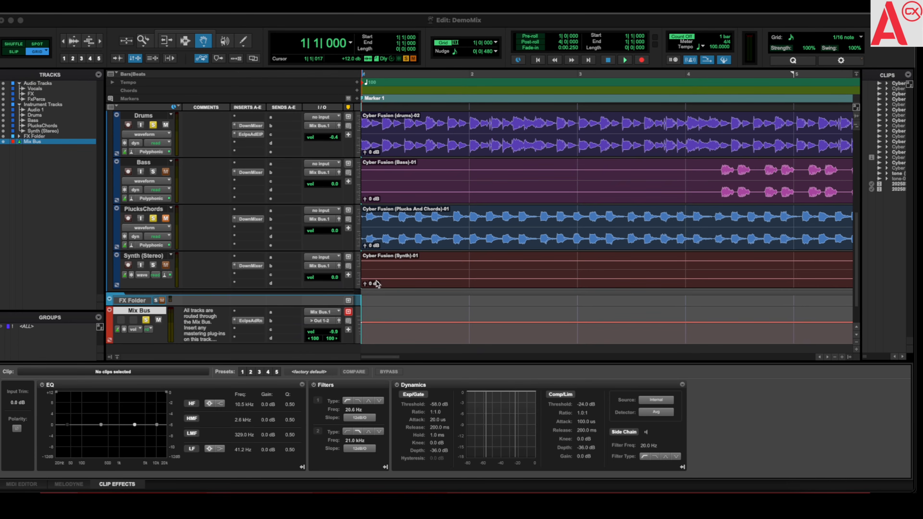
Reopen the Eclipsa Audio Element Plugin on the Drums track and turn on its panning controls.
scroll(370, 276, up, 3)
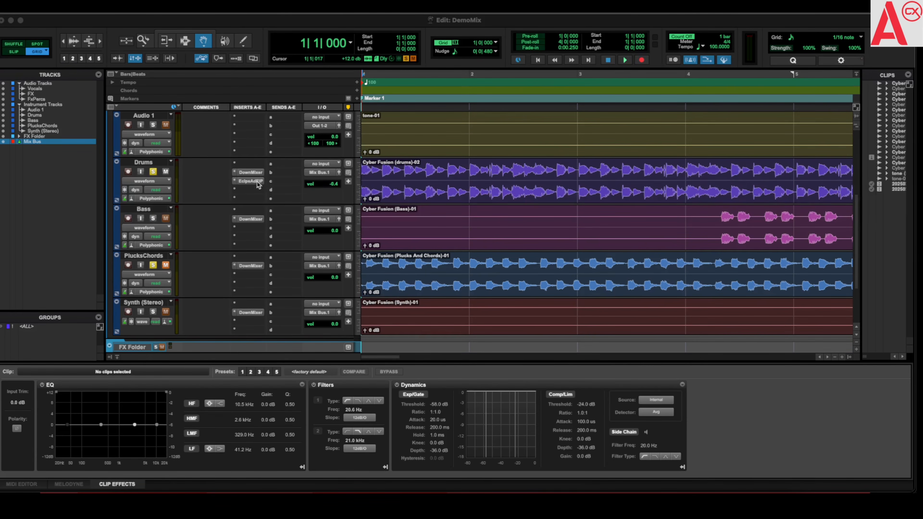
click(245, 182)
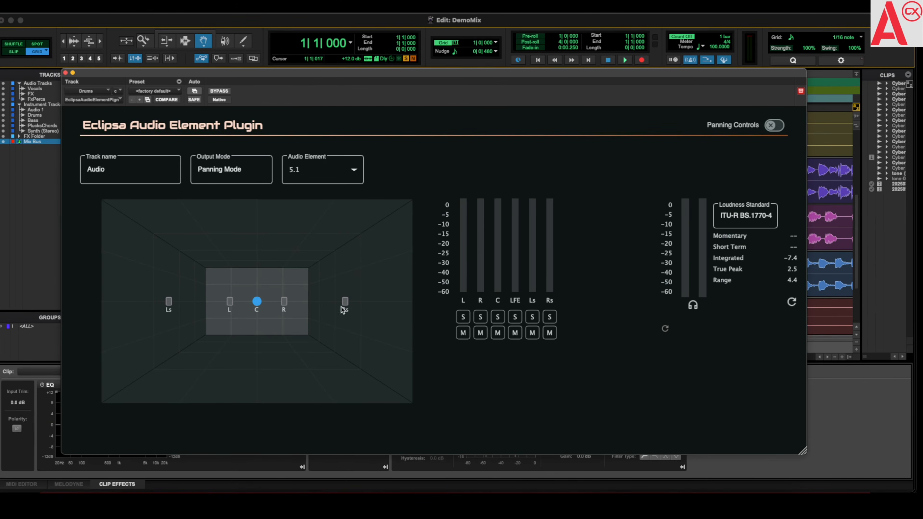
drag(308, 85, 280, 48)
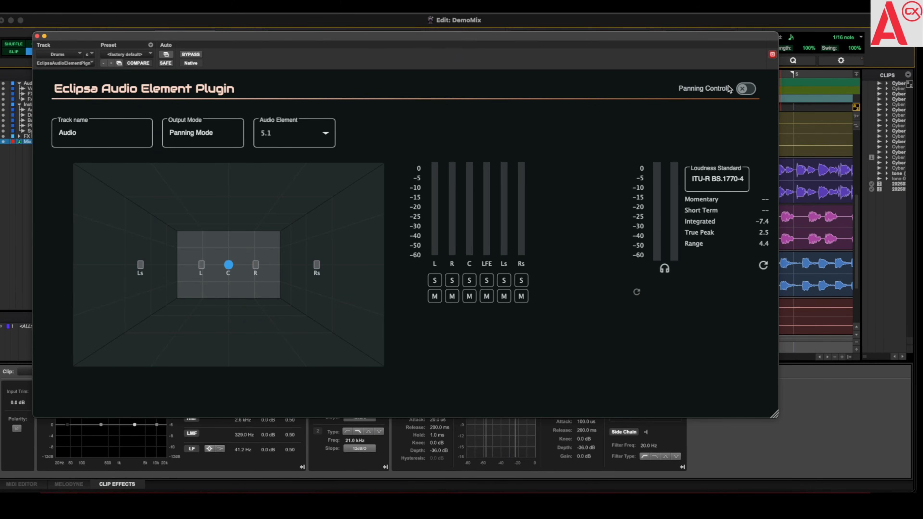
click(748, 89)
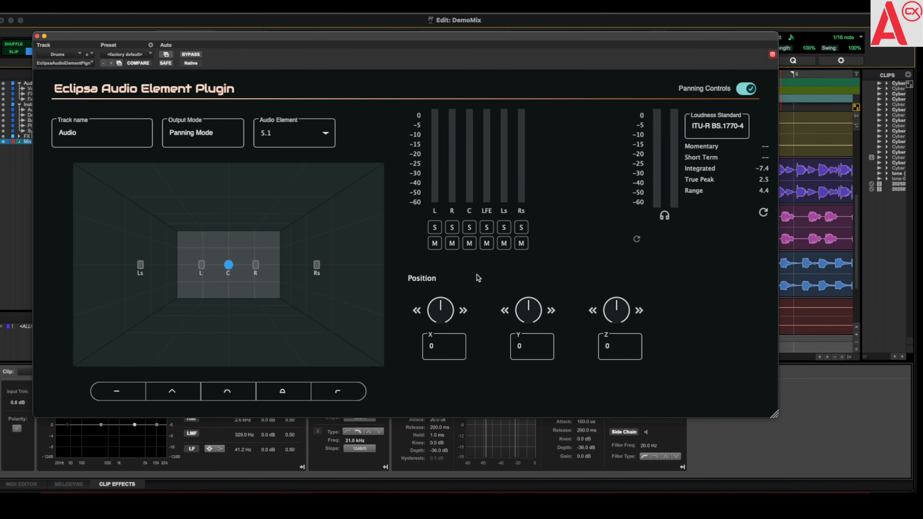
Pan the Drums source in the 5.1 room to position X -25, Y 25 and Z 15.
click(463, 311)
click(416, 311)
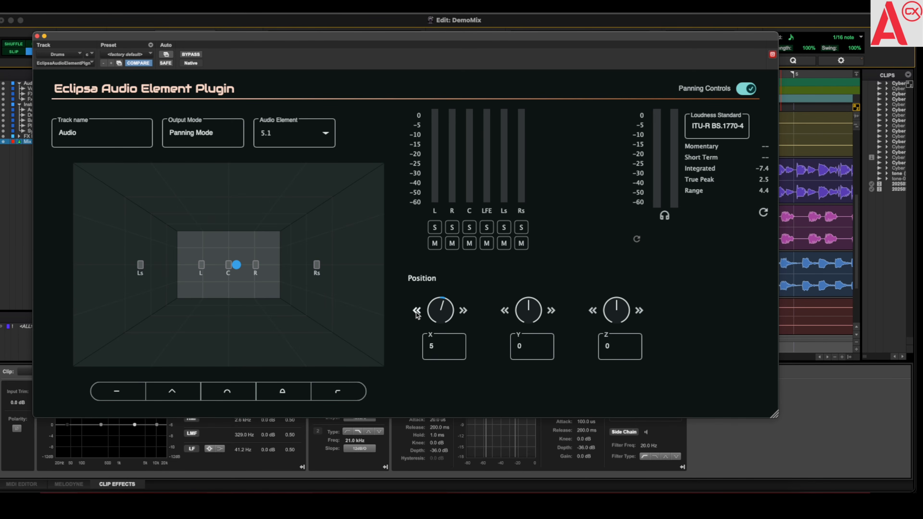
click(505, 312)
click(552, 312)
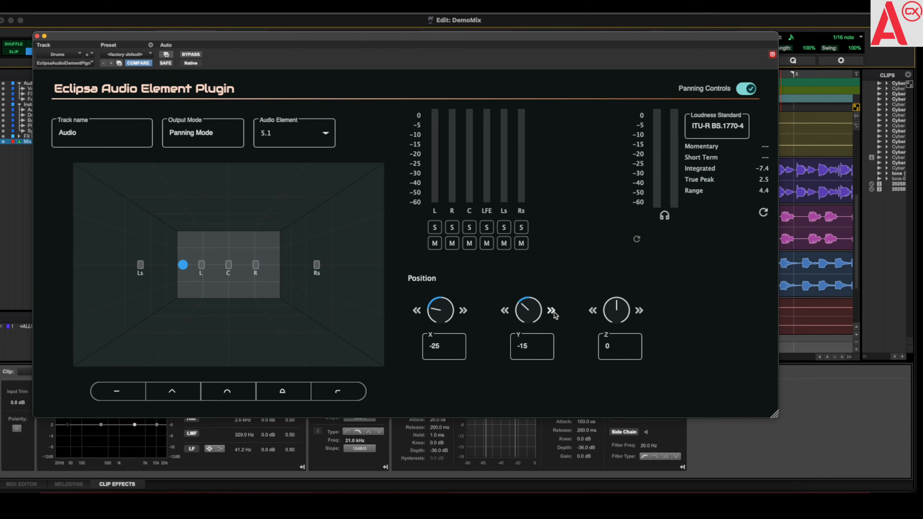
click(591, 311)
click(638, 312)
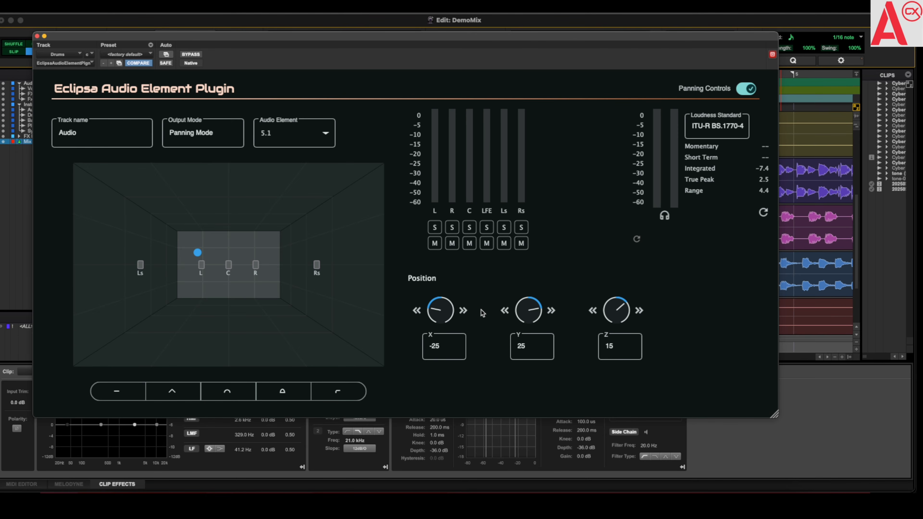
Reposition the Drums source to X -35, Y 0 and Z 0.
click(417, 311)
click(507, 312)
click(507, 311)
click(507, 312)
click(551, 310)
click(593, 311)
click(593, 311)
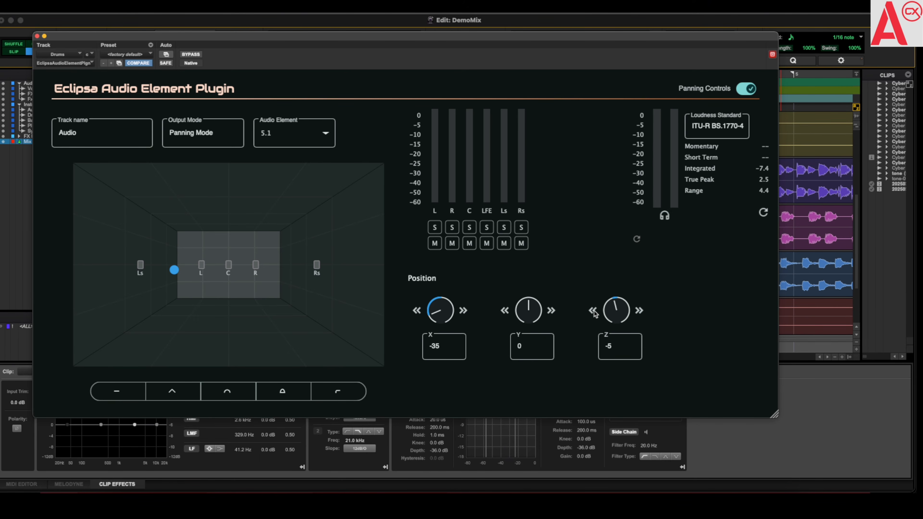
click(639, 311)
Play the session to check how the panned Drums feed the 5.1 meters, and close the plugin window.
drag(352, 37, 364, 83)
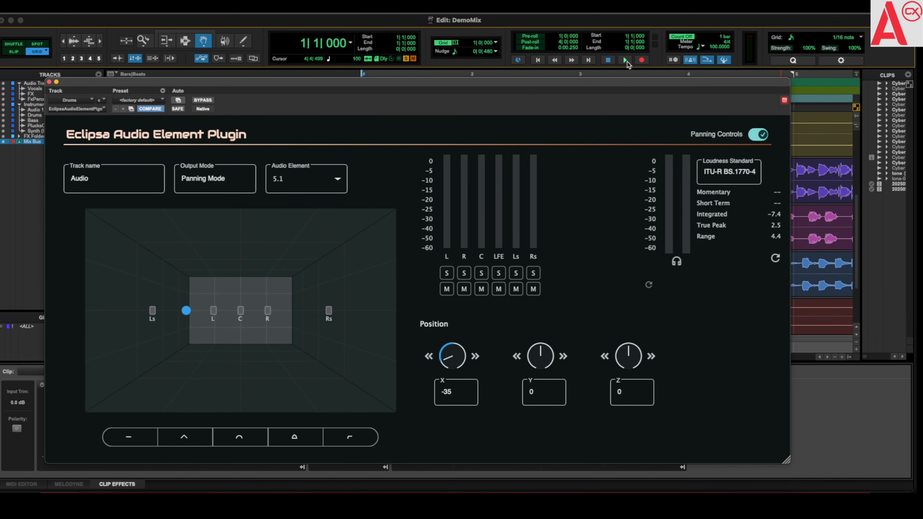
click(625, 60)
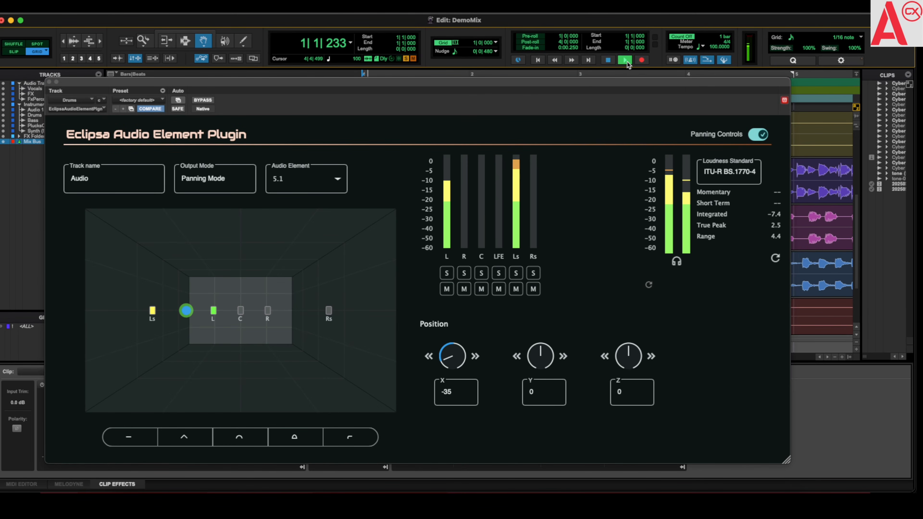
click(609, 60)
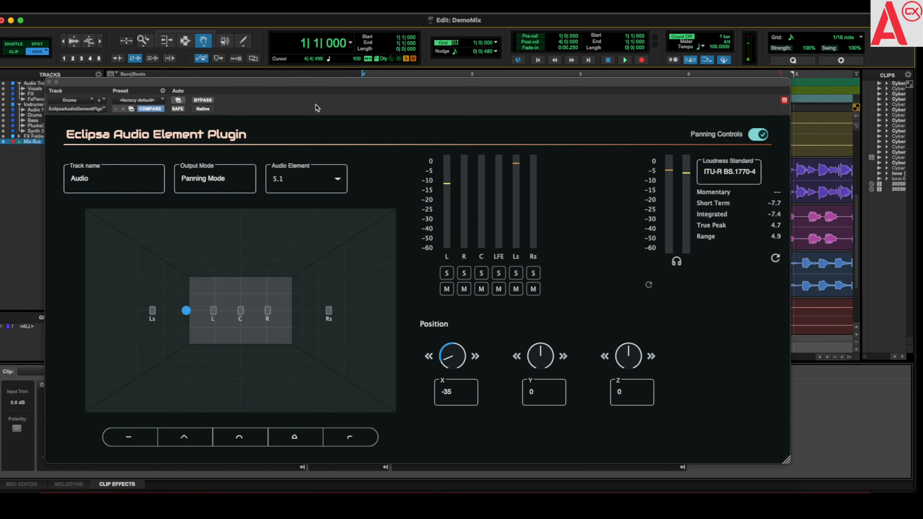
drag(336, 83, 336, 54)
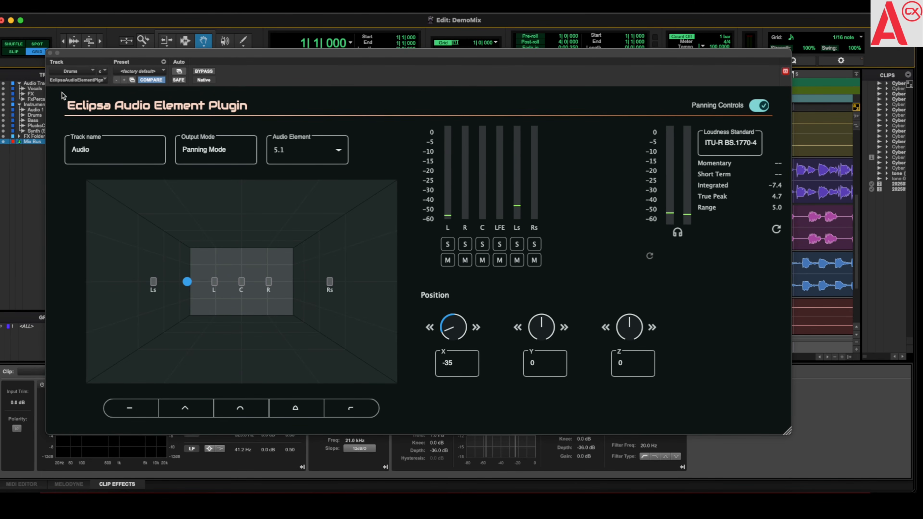
click(50, 53)
scroll(232, 236, down, 4)
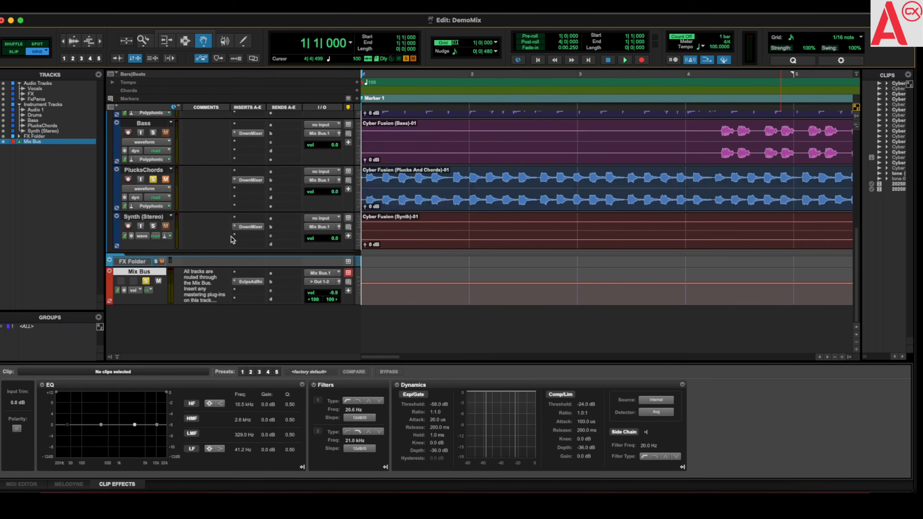
Show the tracks in the room view of the Mix Bus's Eclipsa Audio Renderer and play the session to check the Drums position.
click(250, 281)
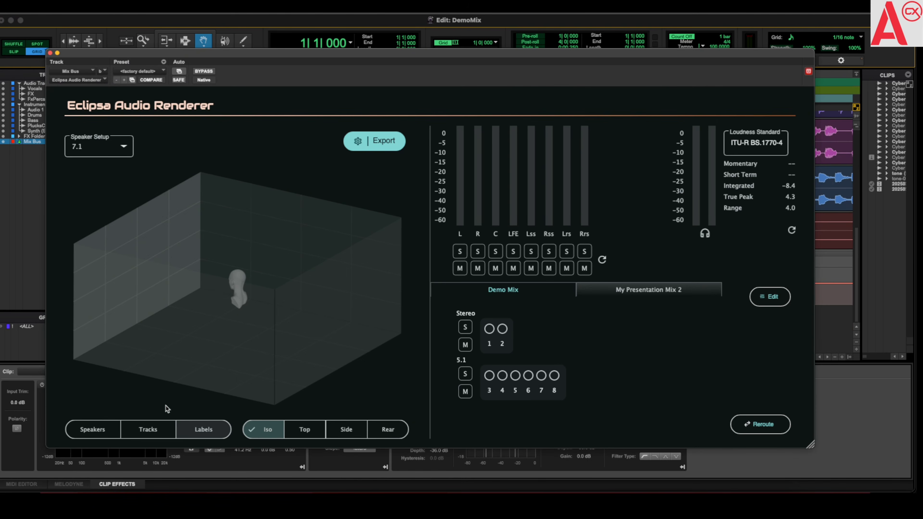
click(156, 434)
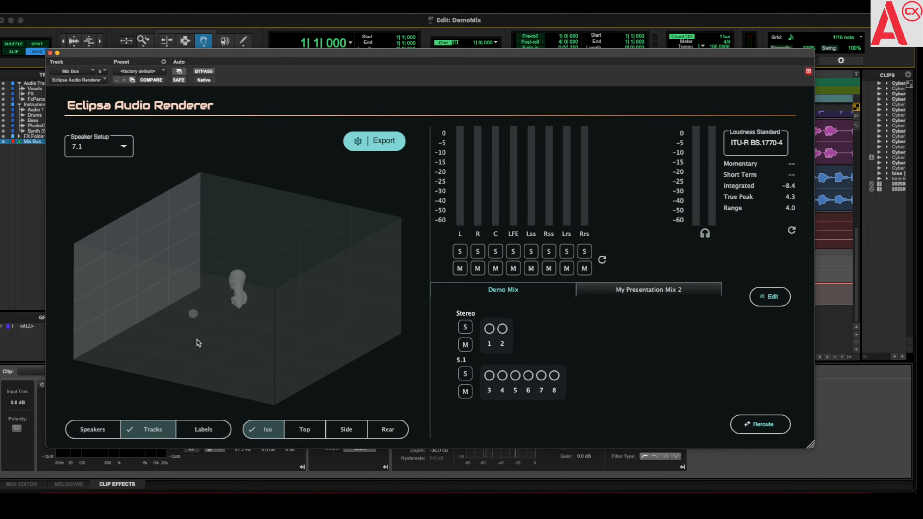
drag(661, 54, 680, 71)
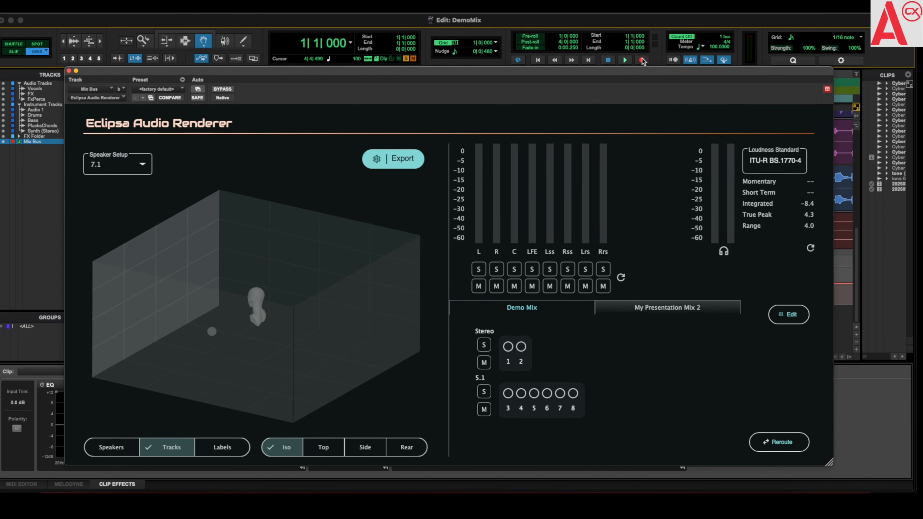
click(624, 60)
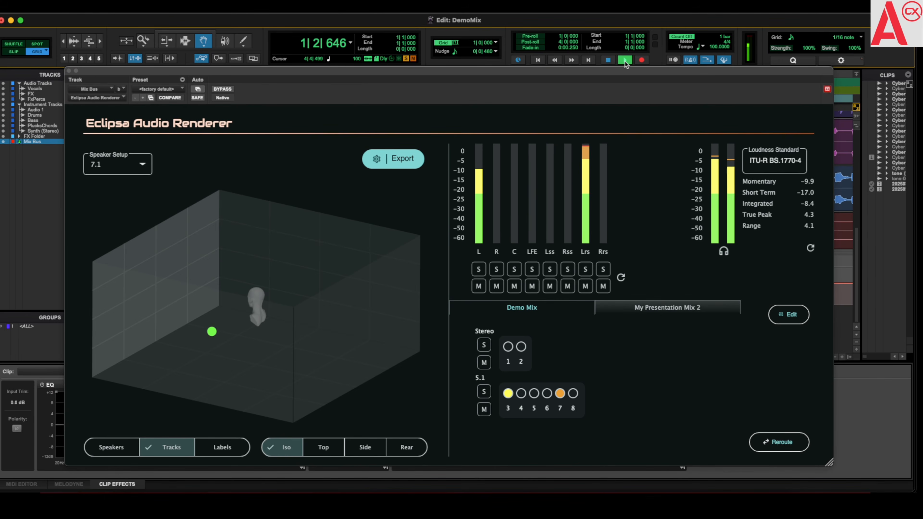
click(609, 60)
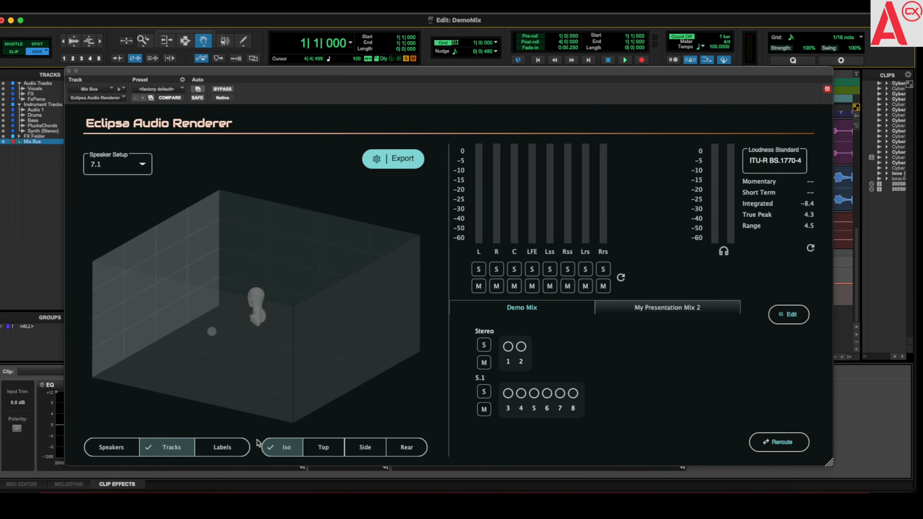
Examine the Drums position in the renderer's Top, Side and Rear room views, ending on Top.
click(332, 452)
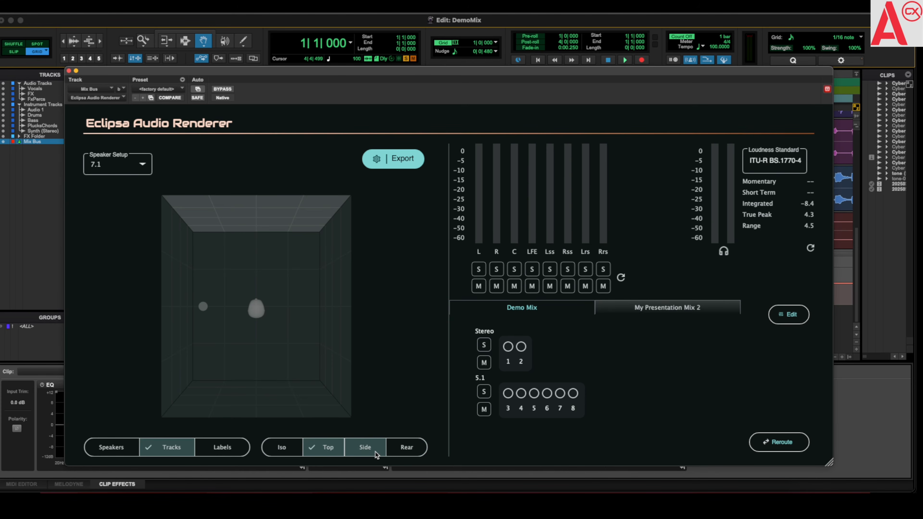
click(376, 452)
click(399, 451)
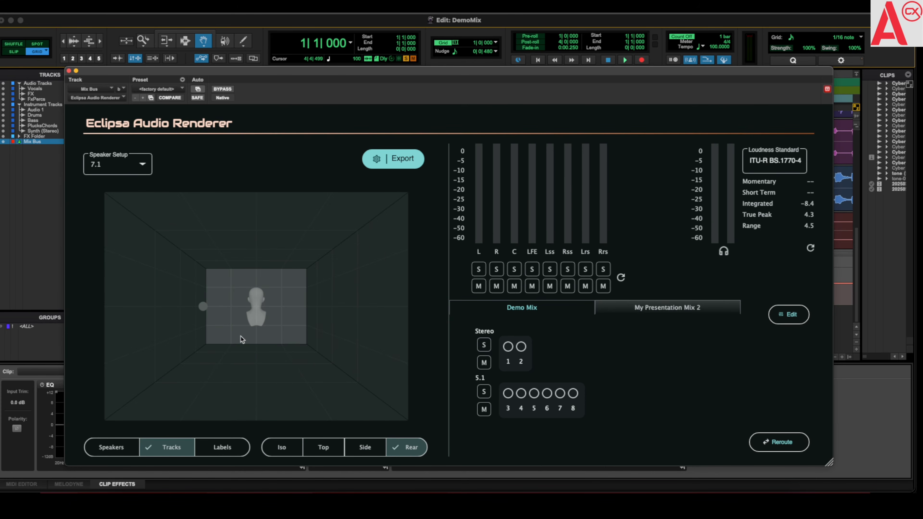
click(325, 450)
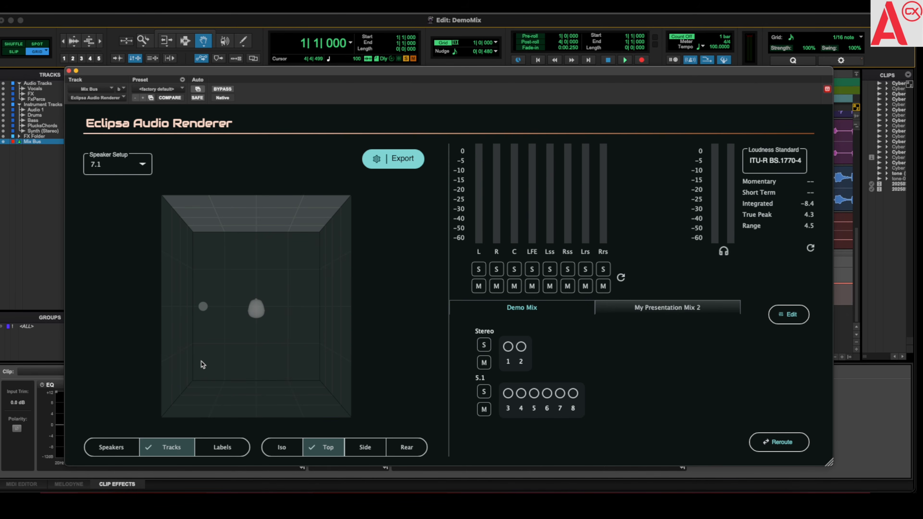
Show the speakers in the renderer's room view and play the session to check which ones the Drums feed.
click(113, 448)
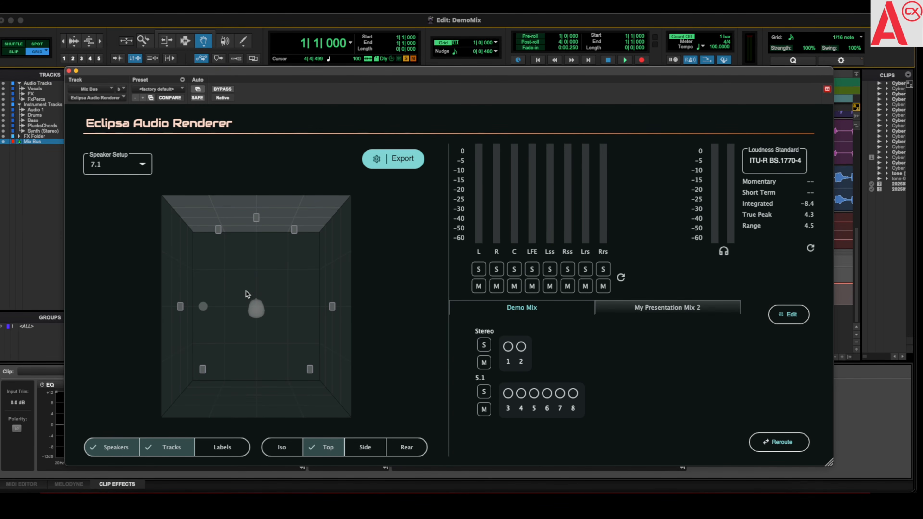
click(630, 62)
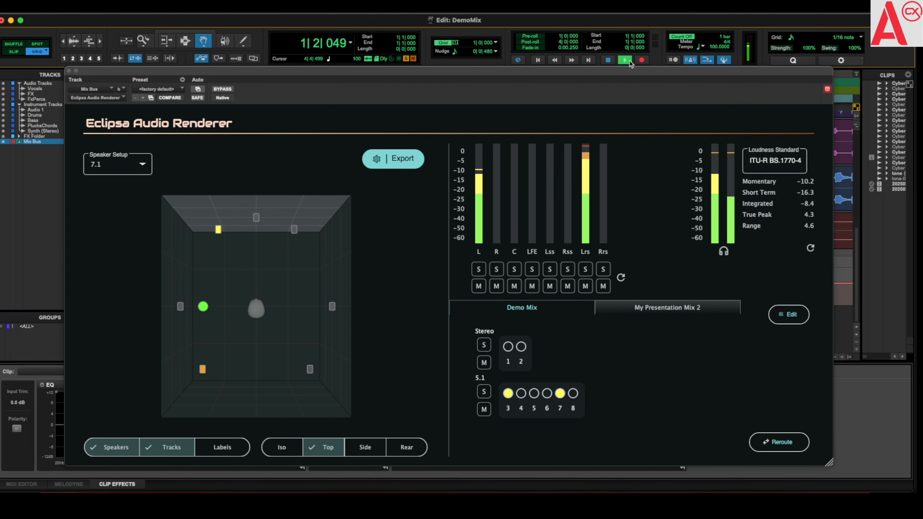
click(608, 60)
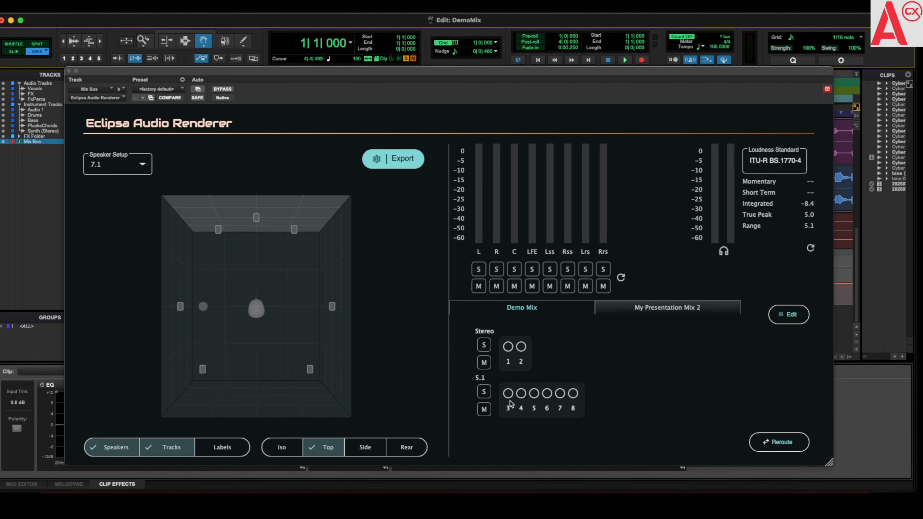
Set the renderer's speaker setup to 5.1, play the session briefly to check the feeds, and close the renderer window.
click(132, 166)
click(113, 205)
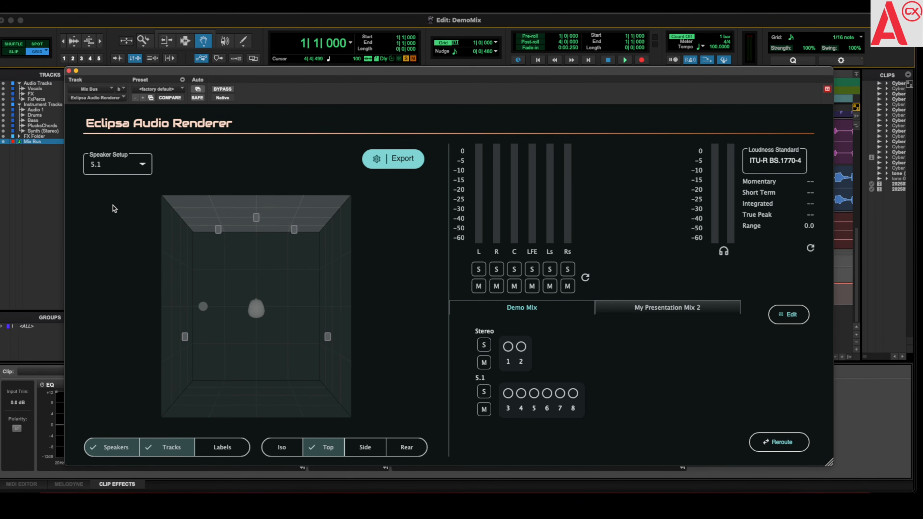
click(623, 61)
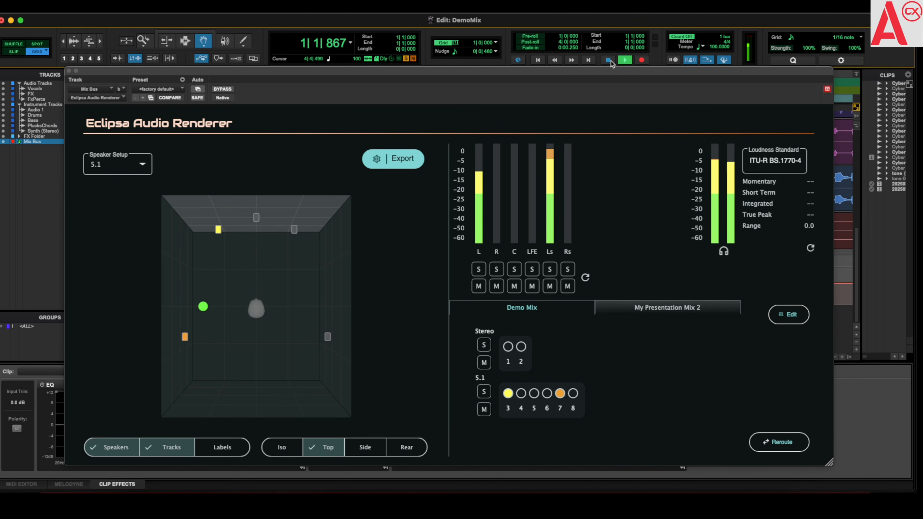
click(608, 61)
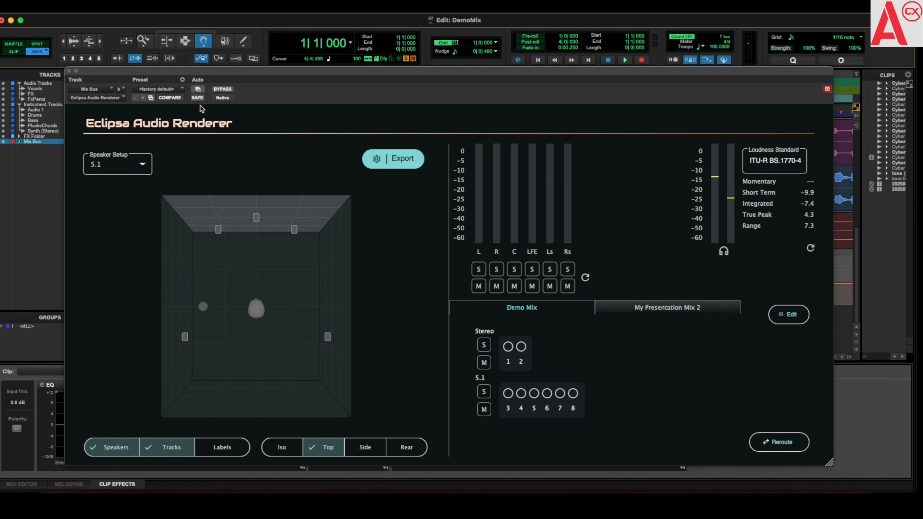
click(69, 71)
Reopen the Eclipsa Audio Element Plugin on the Drums track and set its elevation shape to the peaked tent.
scroll(246, 212, up, 4)
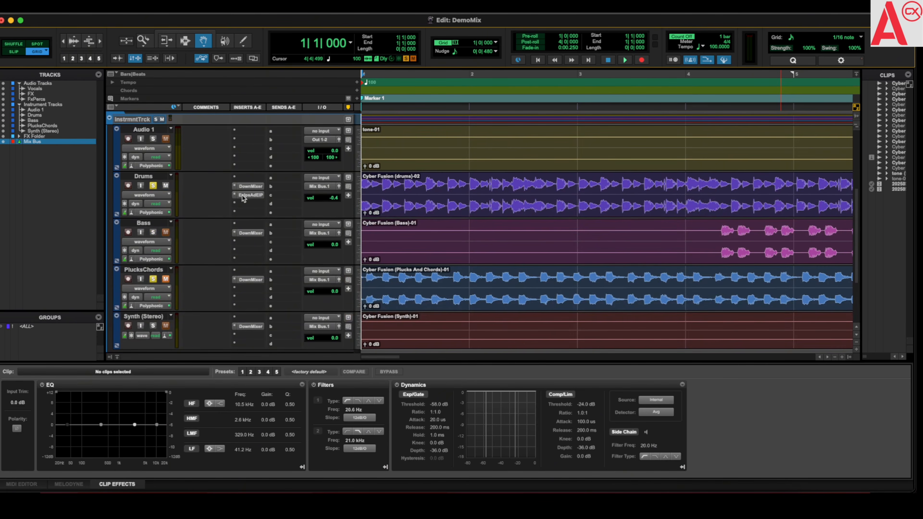
click(243, 196)
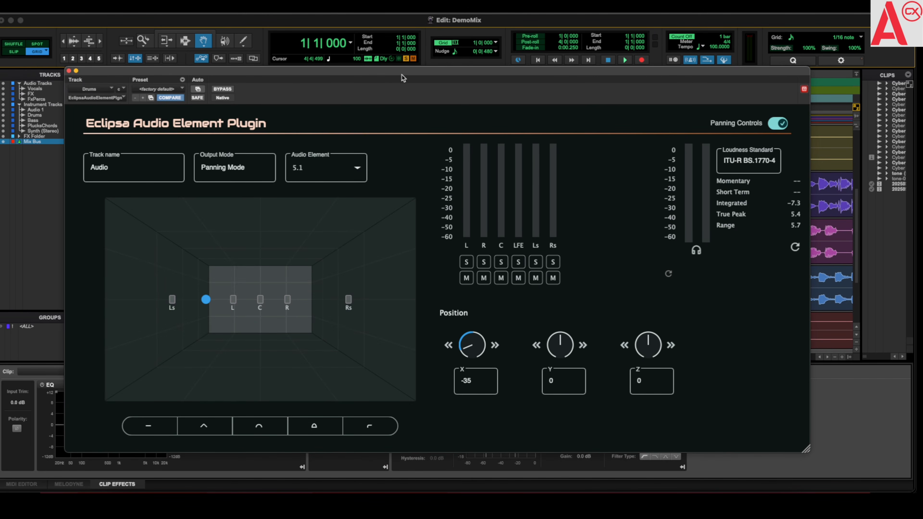
drag(402, 77, 401, 64)
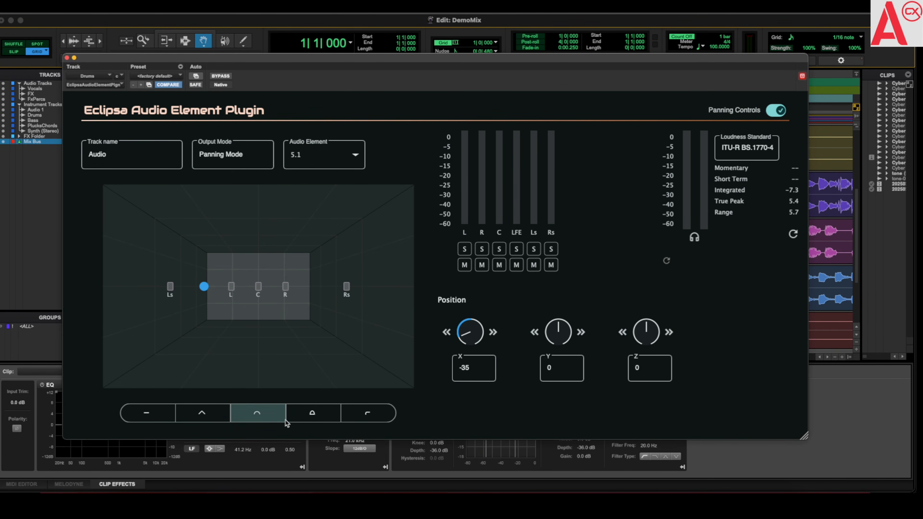
click(387, 420)
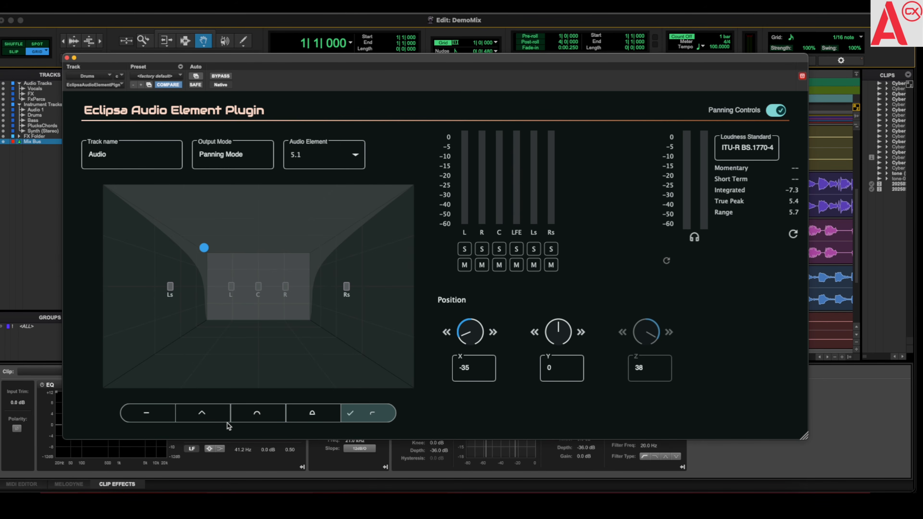
click(207, 414)
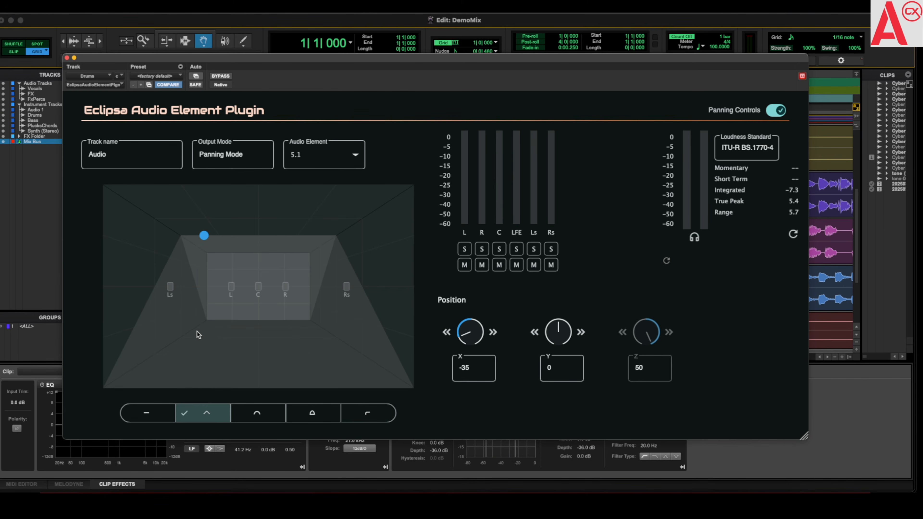
Raise the Drums source's Y position to 45 to check how the height follows the tent shape.
click(581, 332)
click(579, 334)
click(579, 334)
click(579, 334)
click(579, 334)
click(579, 334)
click(579, 334)
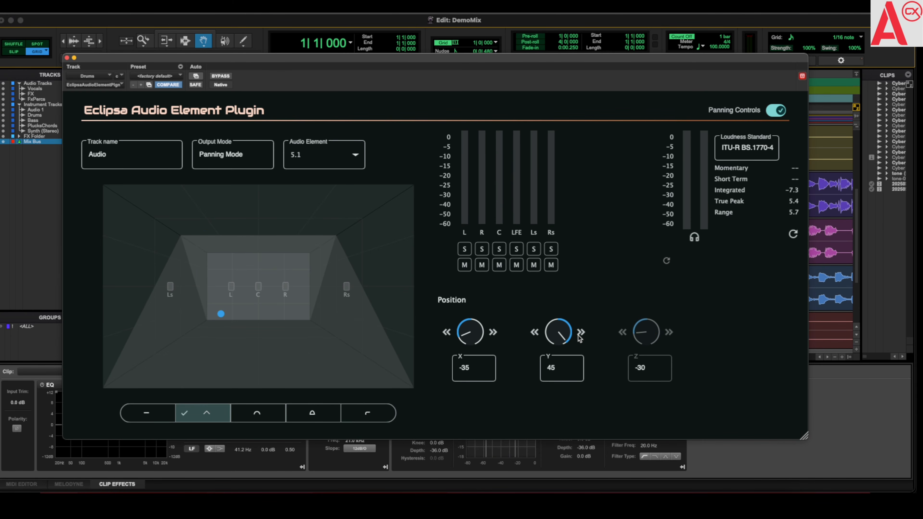
Lower the Drums source's Y position to -50, with the height following the tent shape.
click(534, 333)
click(535, 333)
click(535, 333)
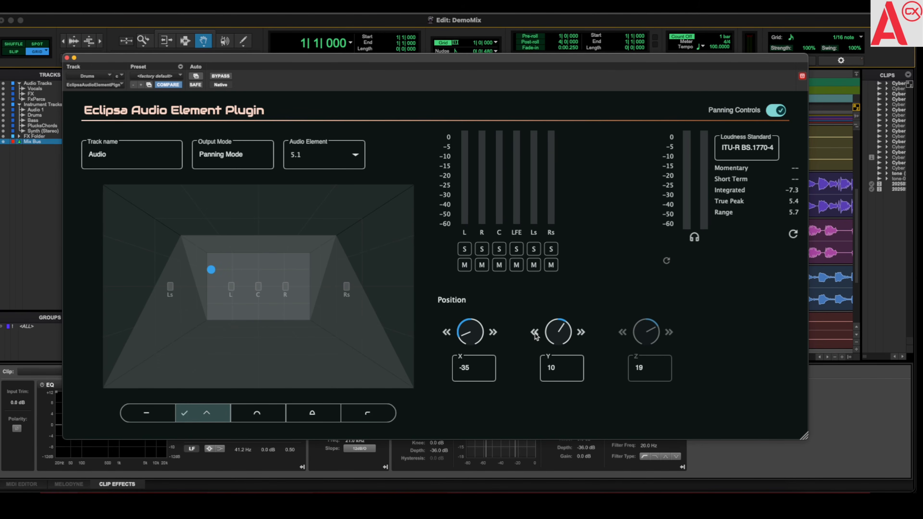
click(534, 334)
click(535, 333)
click(534, 333)
click(534, 333)
click(535, 333)
click(535, 333)
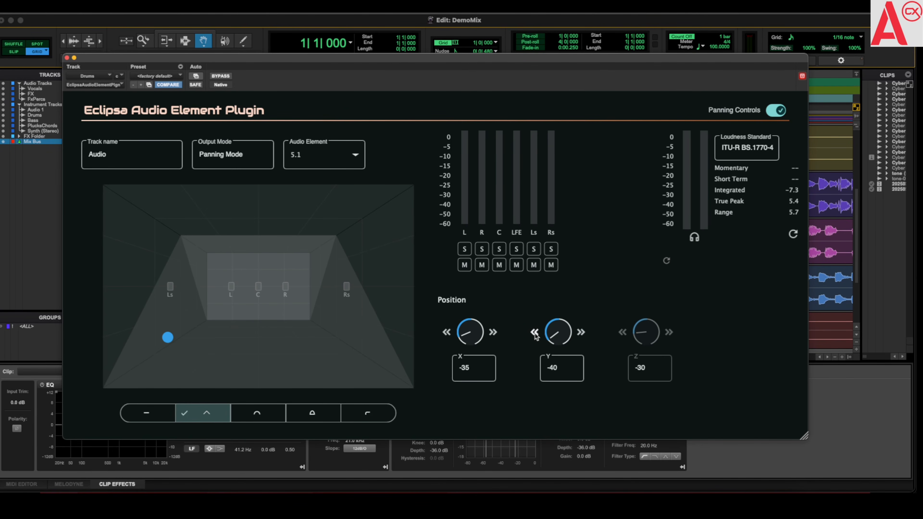
click(534, 333)
click(535, 334)
click(535, 333)
click(581, 332)
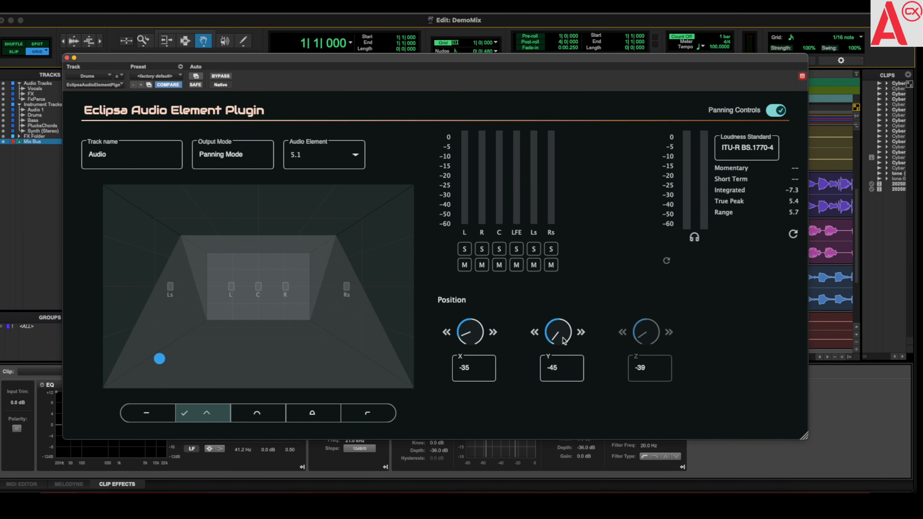
click(534, 333)
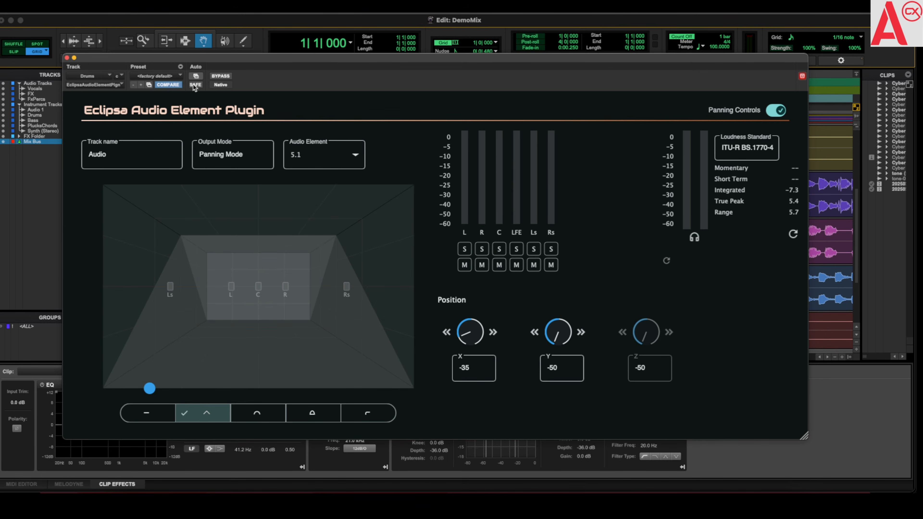
Enable automation of the Eclipsa Audio Element Plugin's Y parameter on the Drums track and close the plugin window.
click(199, 77)
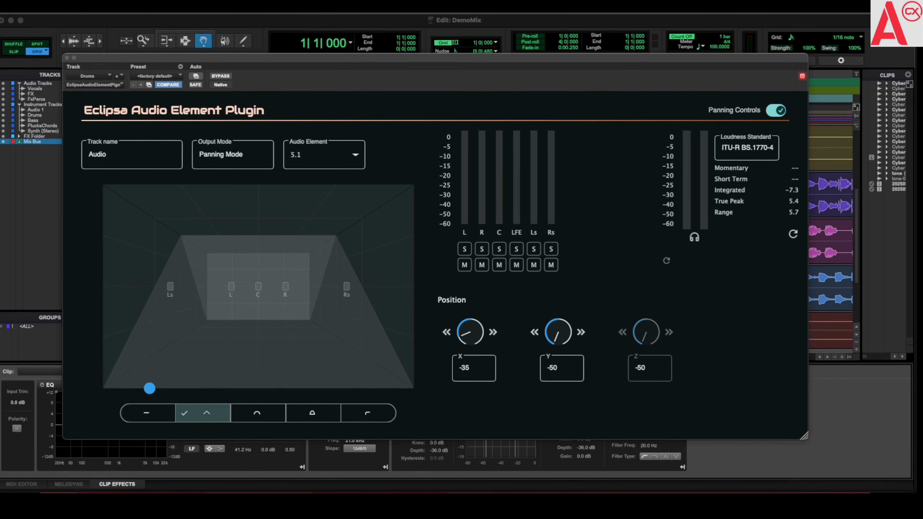
drag(199, 112, 326, 103)
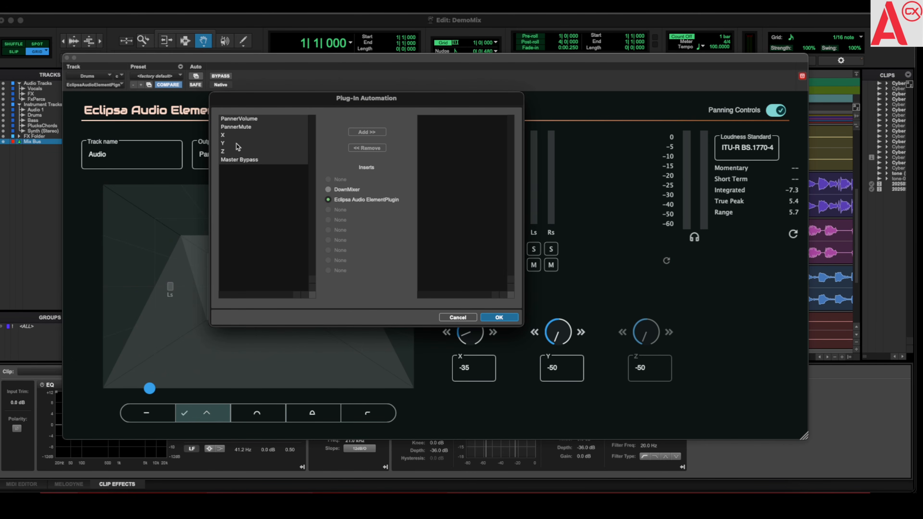
click(231, 143)
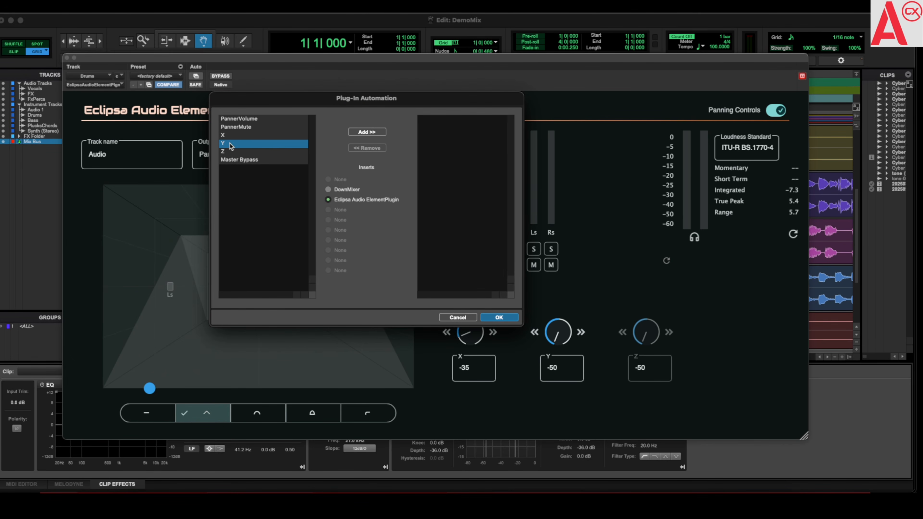
click(364, 132)
click(505, 317)
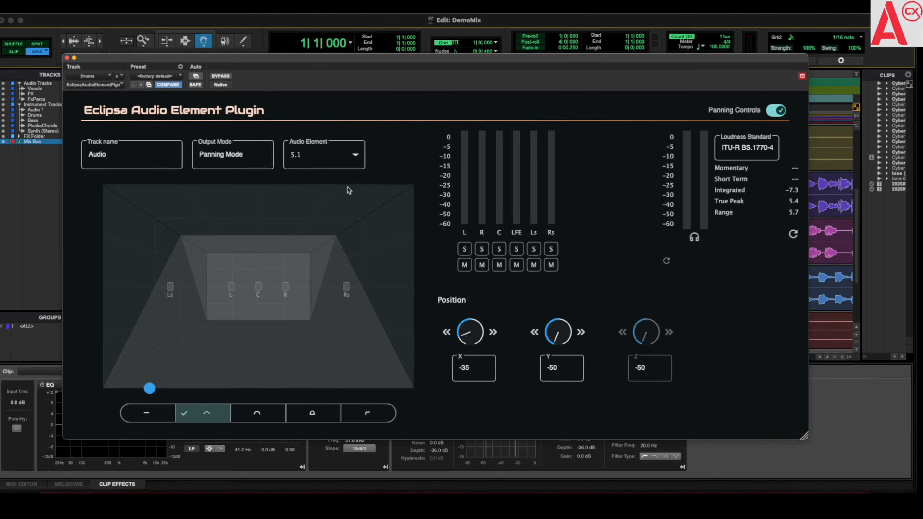
click(67, 58)
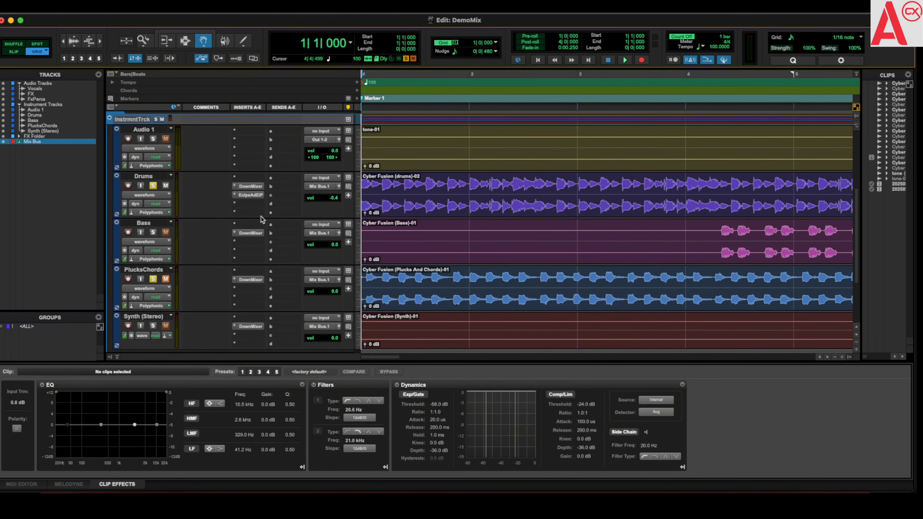
Display the Drums track's Y automation and ramp it from its minimum at bar 1 to its maximum at bar 5.
click(168, 196)
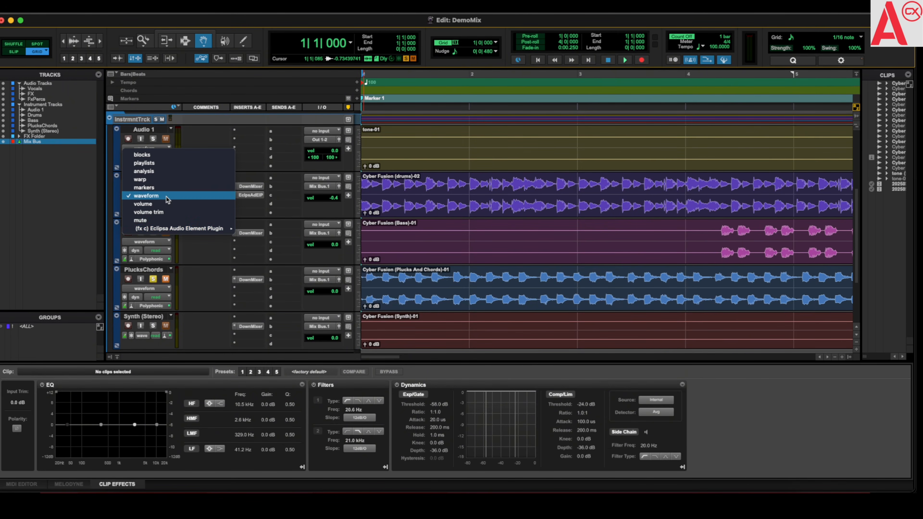
mouse_move(190, 233)
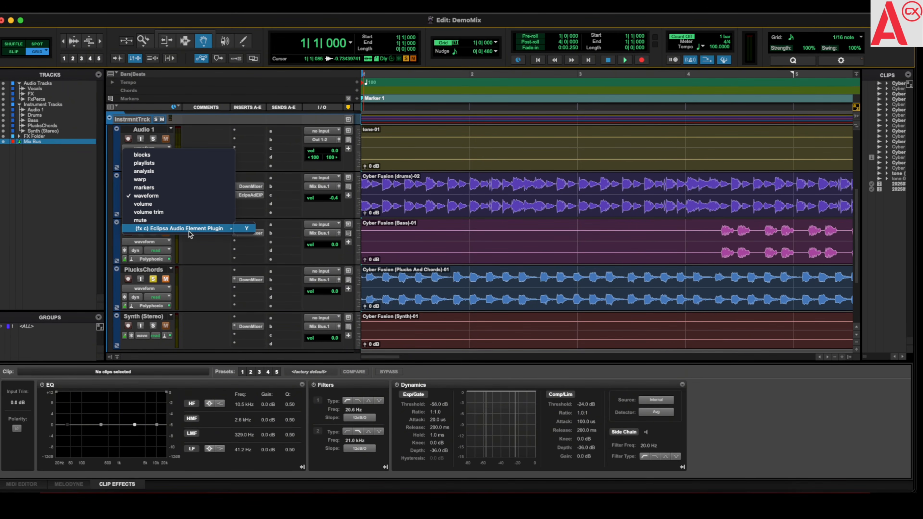
click(252, 231)
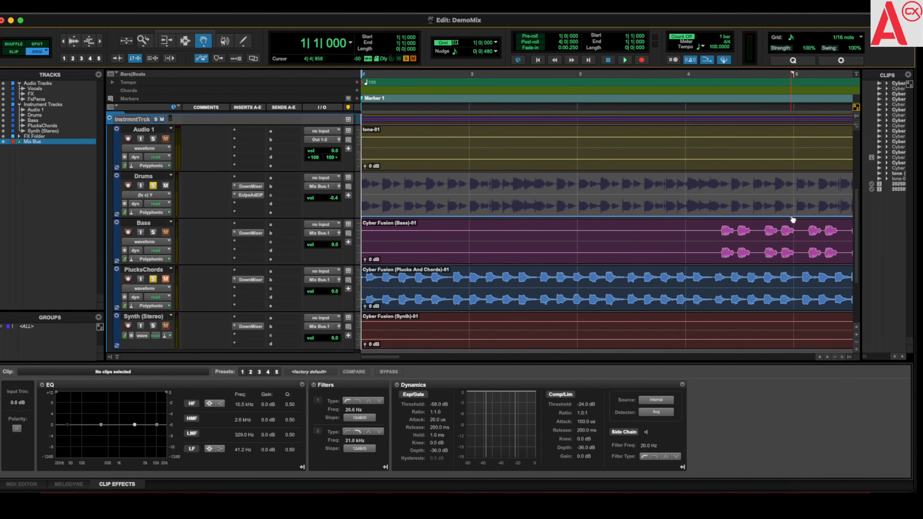
drag(793, 216, 794, 163)
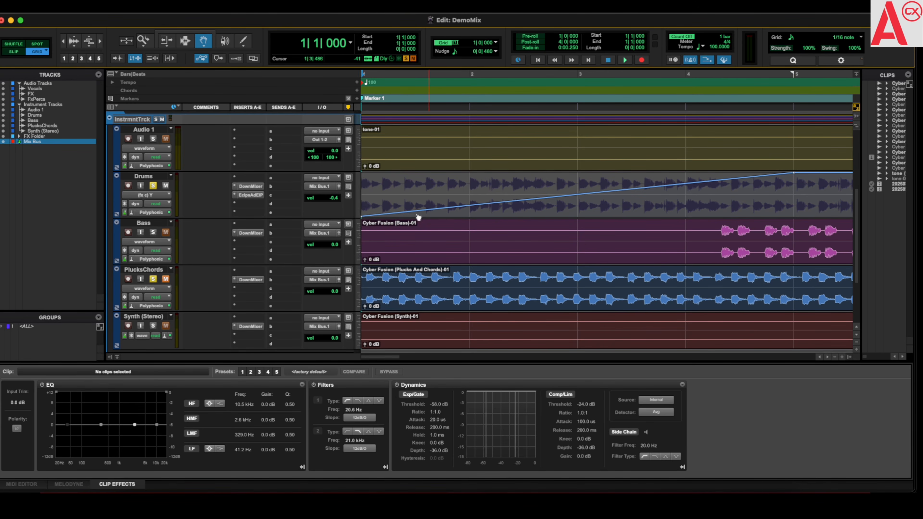
Play the session with the Drums track's Eclipsa Audio Element Plugin open to watch the Y automation, and close the plugin window once stopped.
click(249, 196)
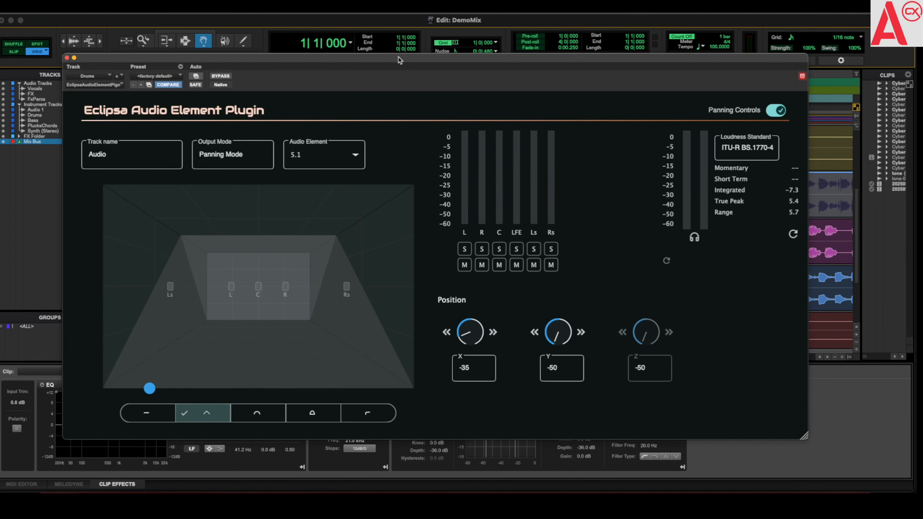
drag(399, 59, 373, 75)
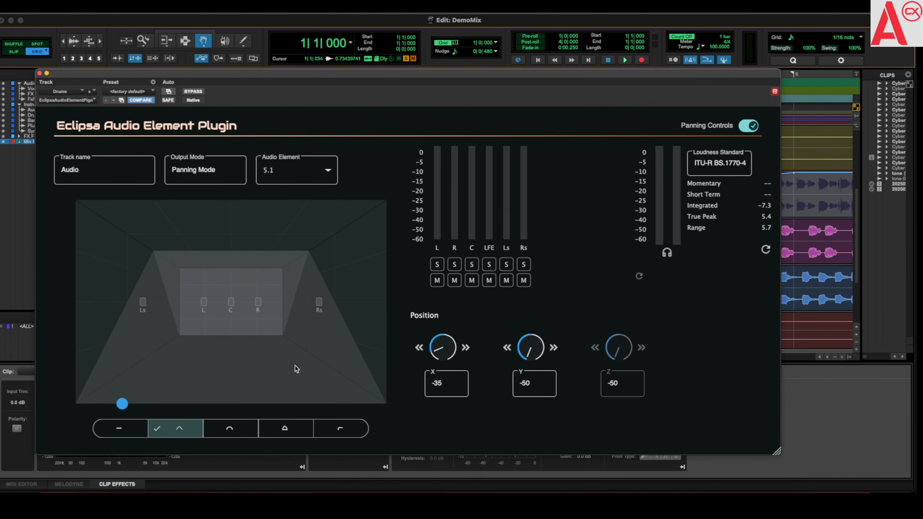
click(625, 60)
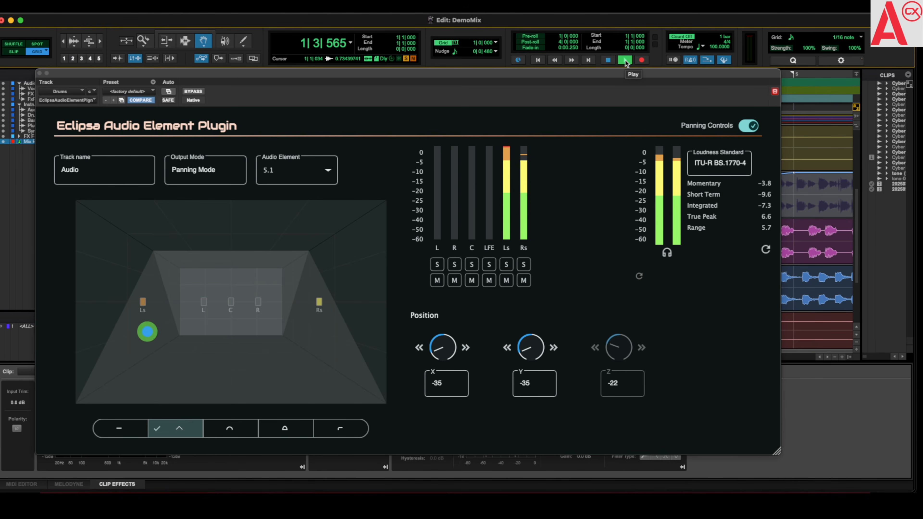
click(609, 60)
click(38, 73)
Open the Mix Bus's Eclipsa Audio Renderer in Iso view and play the session to watch the Drums source move, stopping playback at the end.
scroll(253, 287, down, 5)
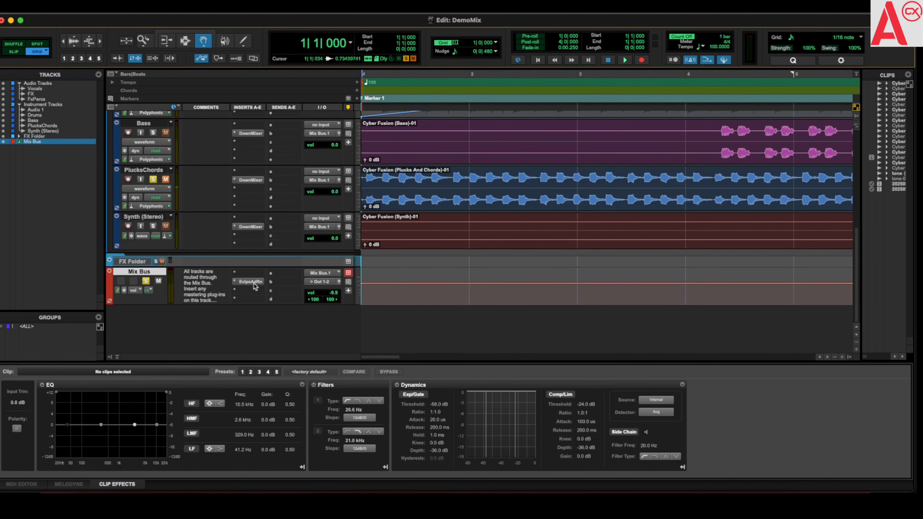
click(252, 283)
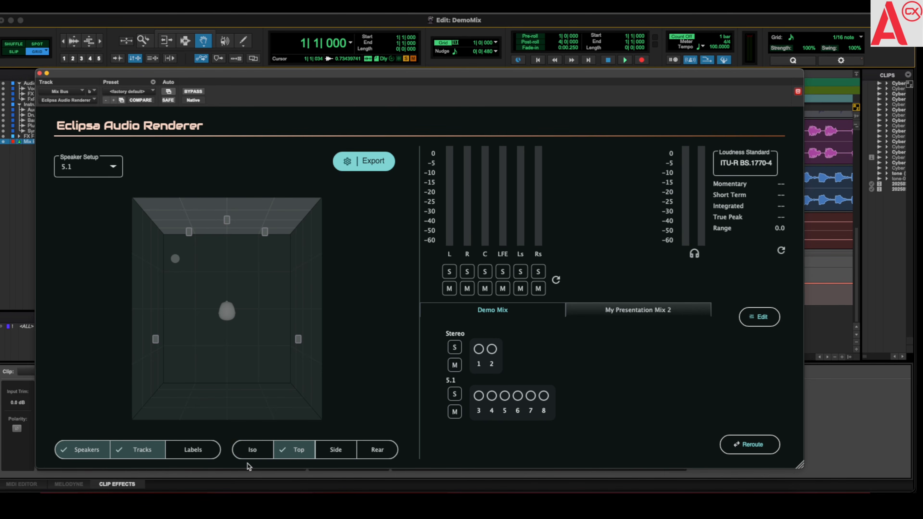
click(253, 453)
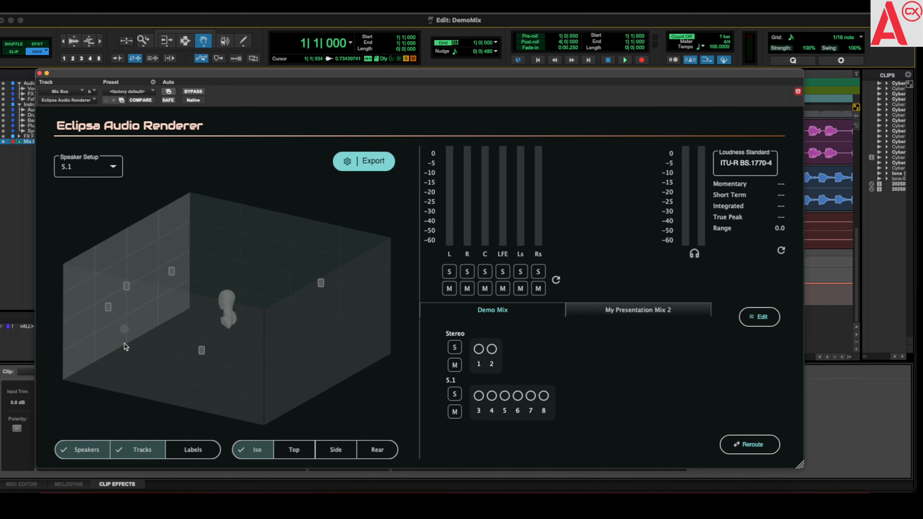
click(624, 61)
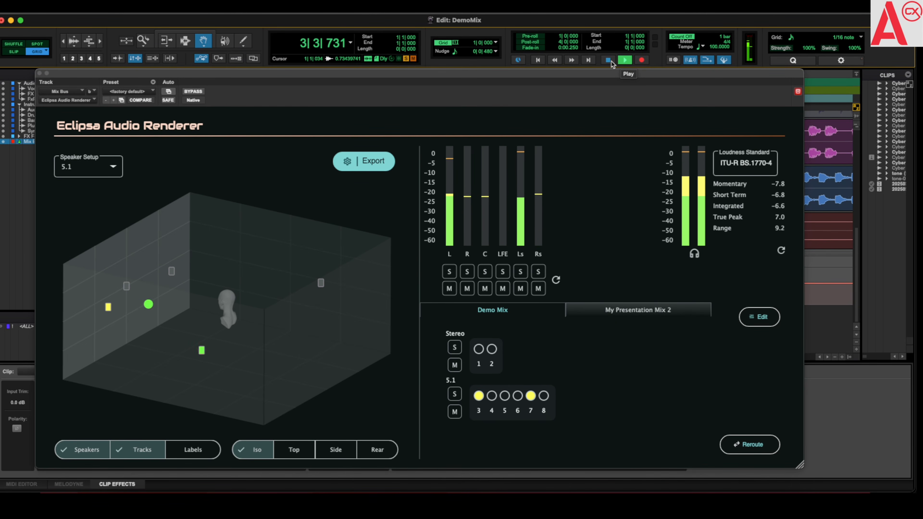
click(610, 62)
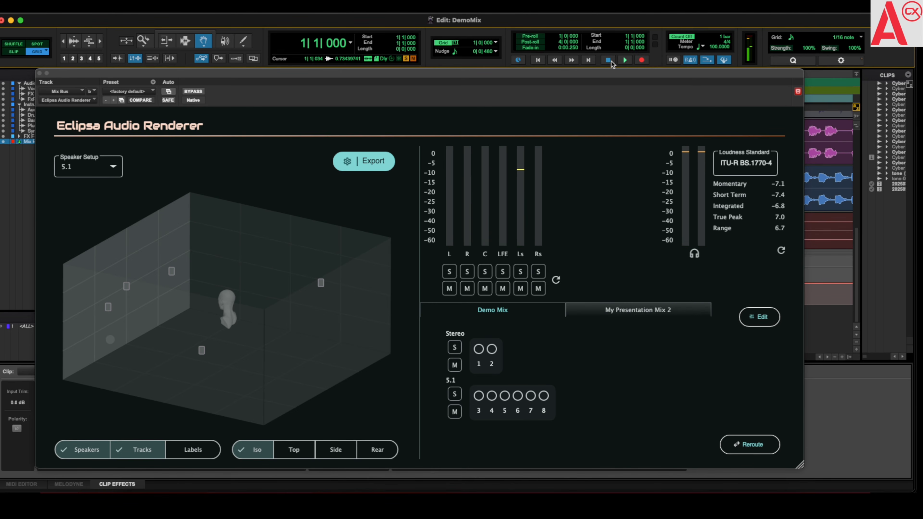